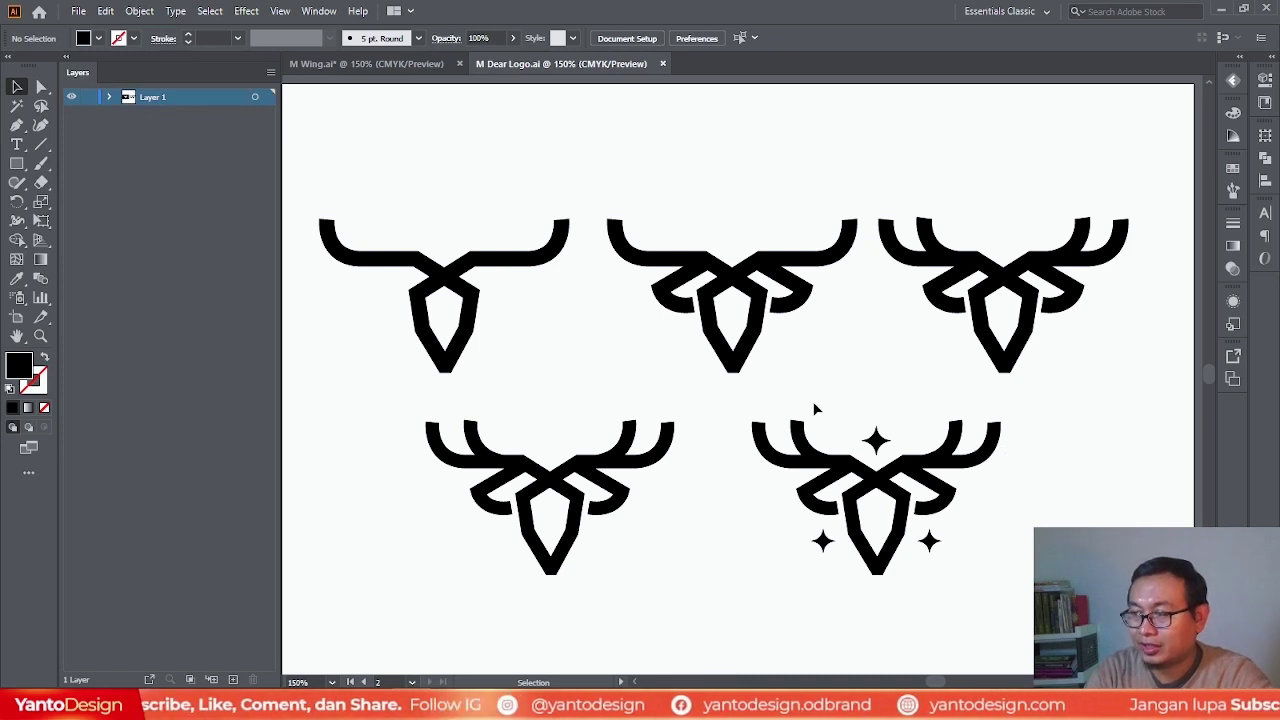
{"action": "left_click_drag", "start_coordinate": [791, 407], "coordinate": [983, 611]}
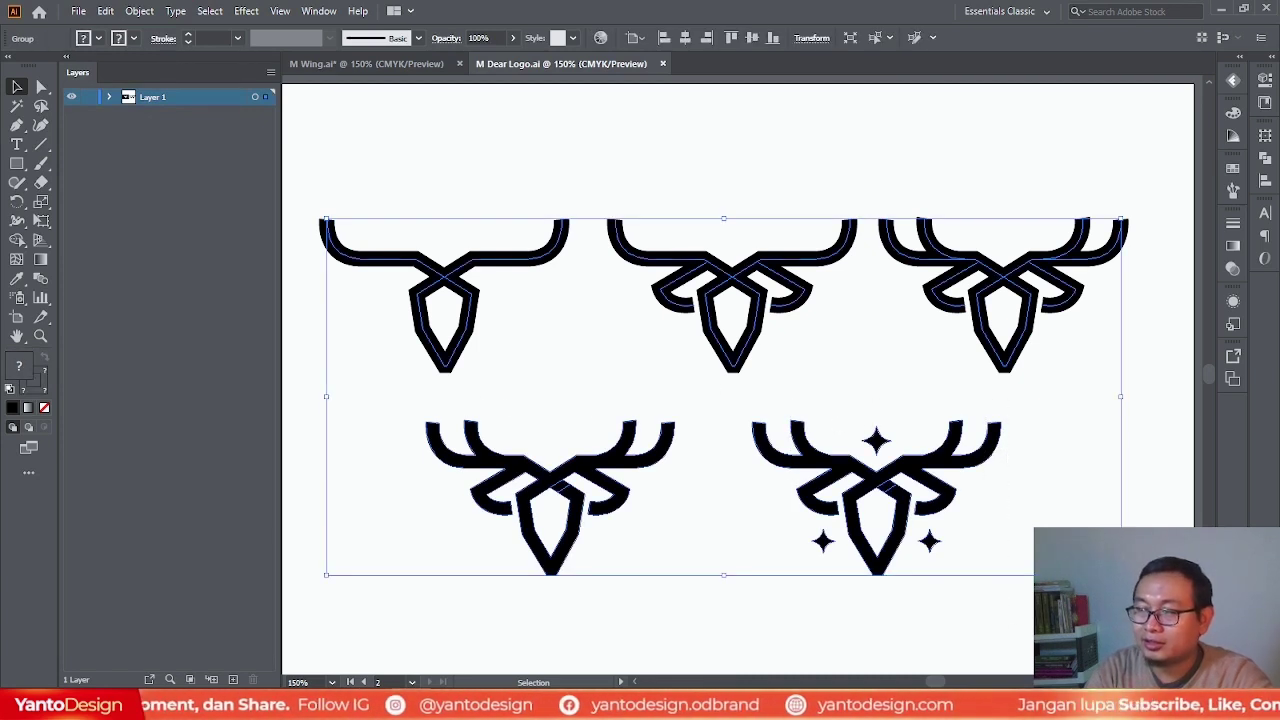
{"action": "left_click", "coordinate": [1058, 525]}
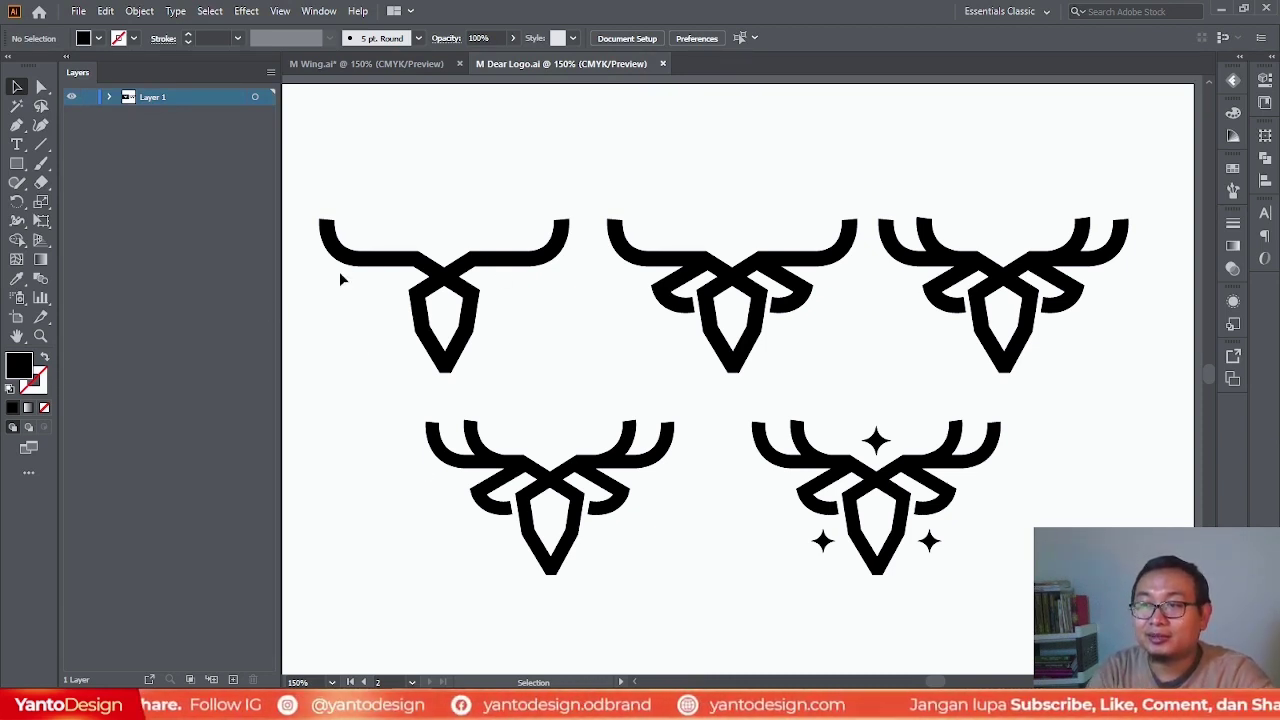
{"action": "left_click", "coordinate": [16, 125]}
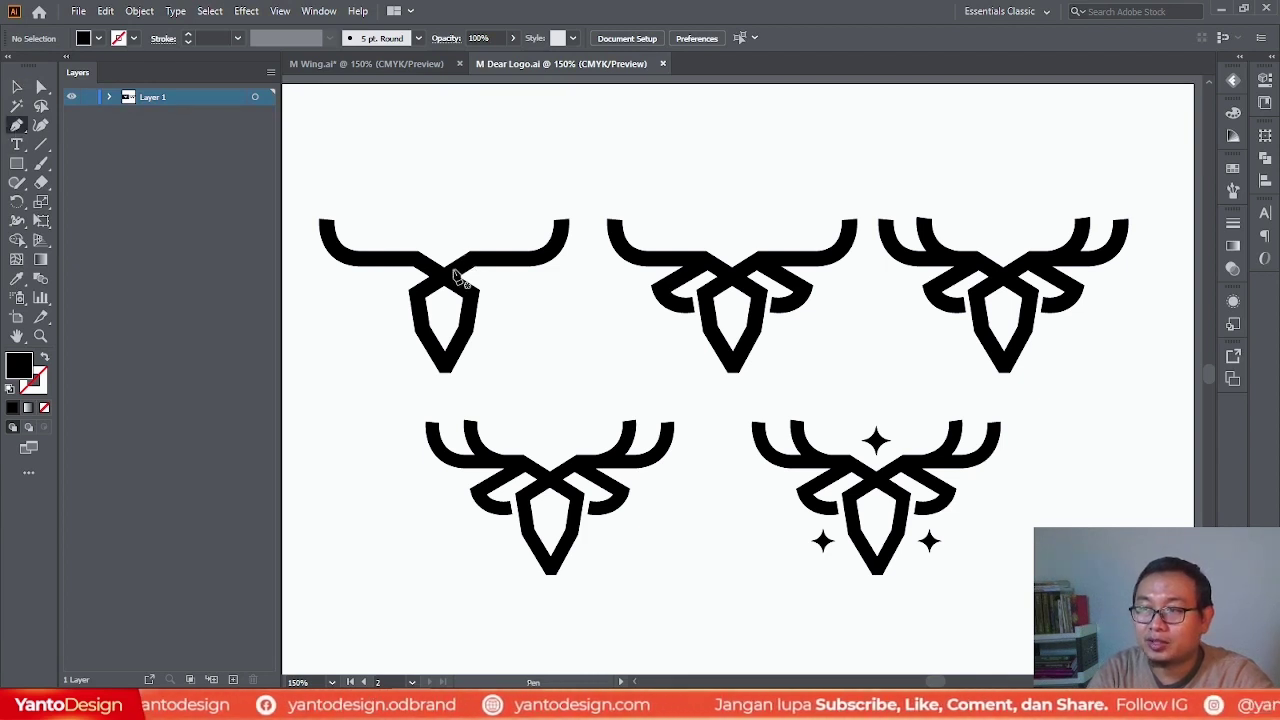
Ungroup the combined artwork holding the five deer-head logo stages on the white artboard.
{"action": "left_click", "coordinate": [16, 87]}
{"action": "left_click_drag", "start_coordinate": [394, 229], "coordinate": [520, 309]}
{"action": "right_click", "coordinate": [595, 258]}
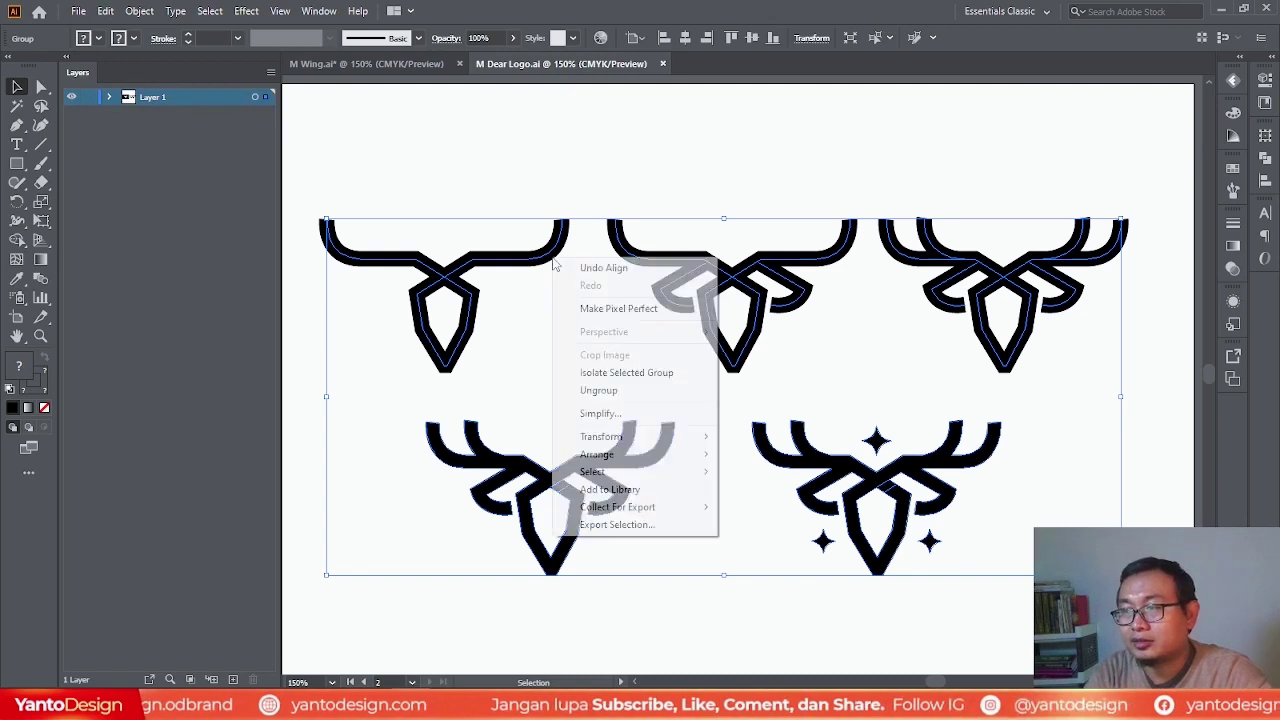
{"action": "left_click", "coordinate": [636, 390]}
Examine the stroke path of the first upper-row deer stage, from its M-shaped antlers to the pointed head.
{"action": "left_click_drag", "start_coordinate": [394, 160], "coordinate": [516, 344]}
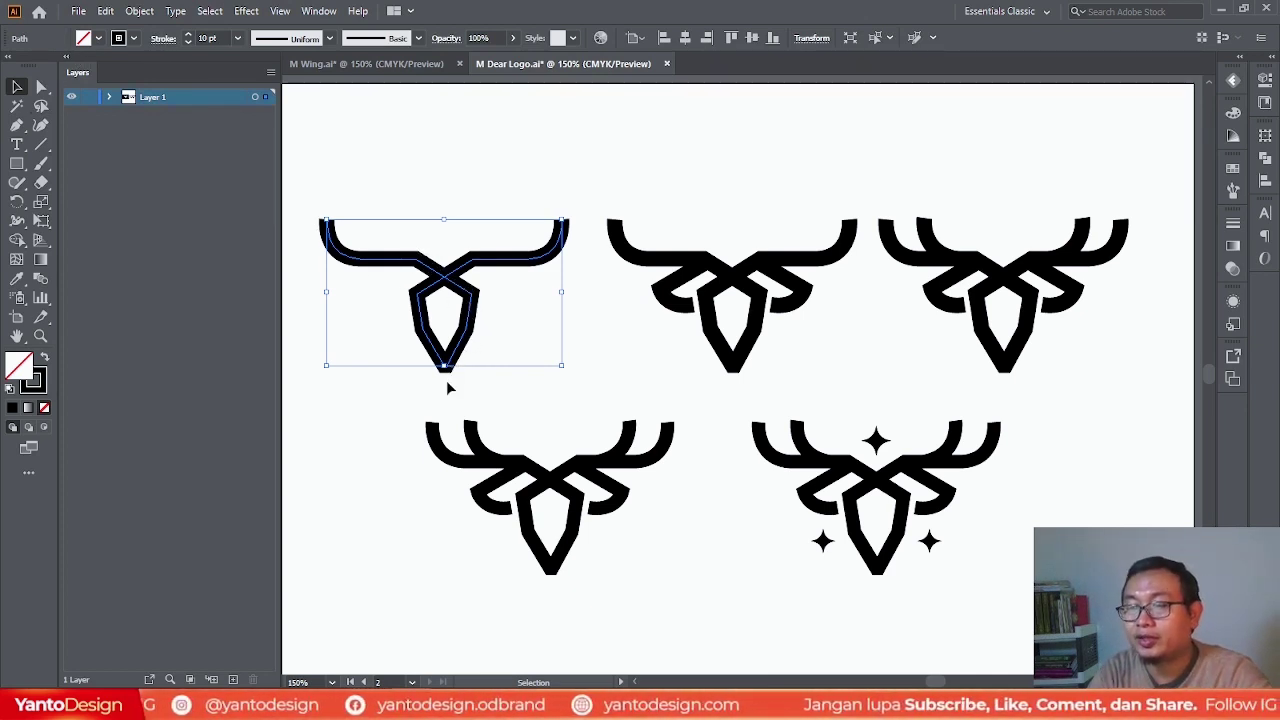
{"action": "scroll", "coordinate": [446, 378], "scroll_direction": "up", "scroll_amount": 2}
{"action": "scroll", "coordinate": [449, 340], "scroll_direction": "up", "scroll_amount": 1}
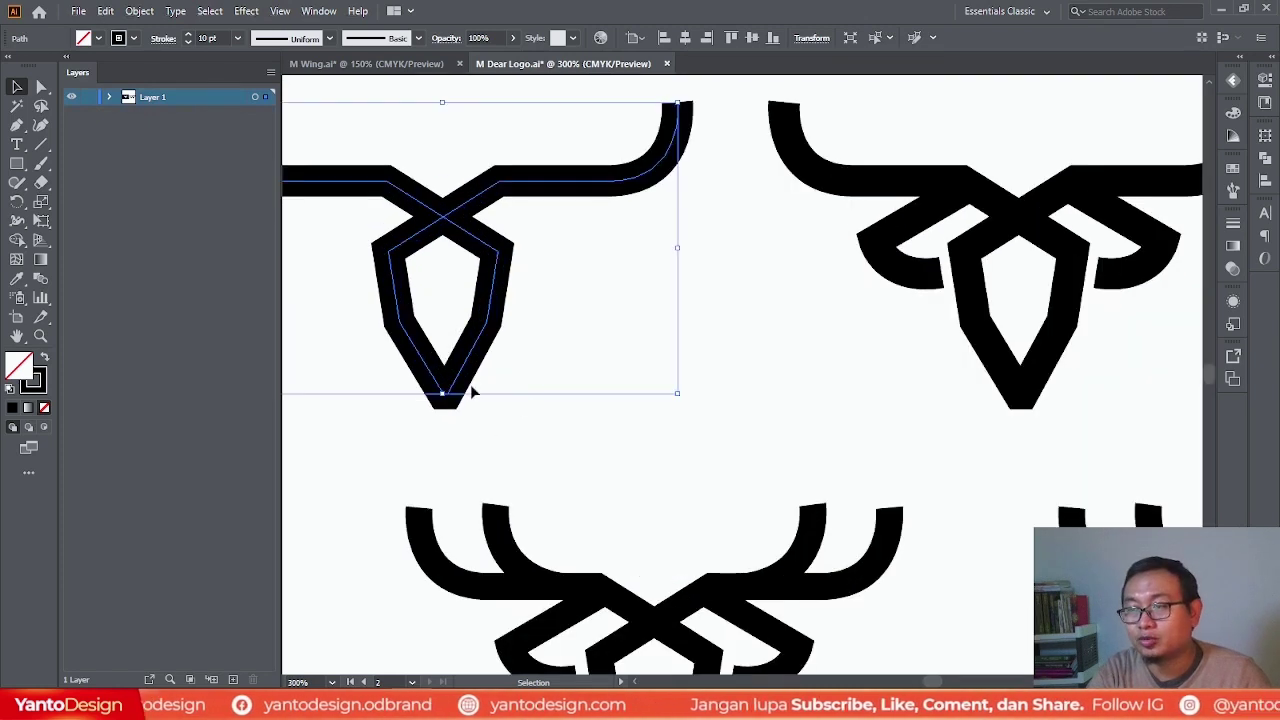
{"action": "left_click", "coordinate": [697, 326]}
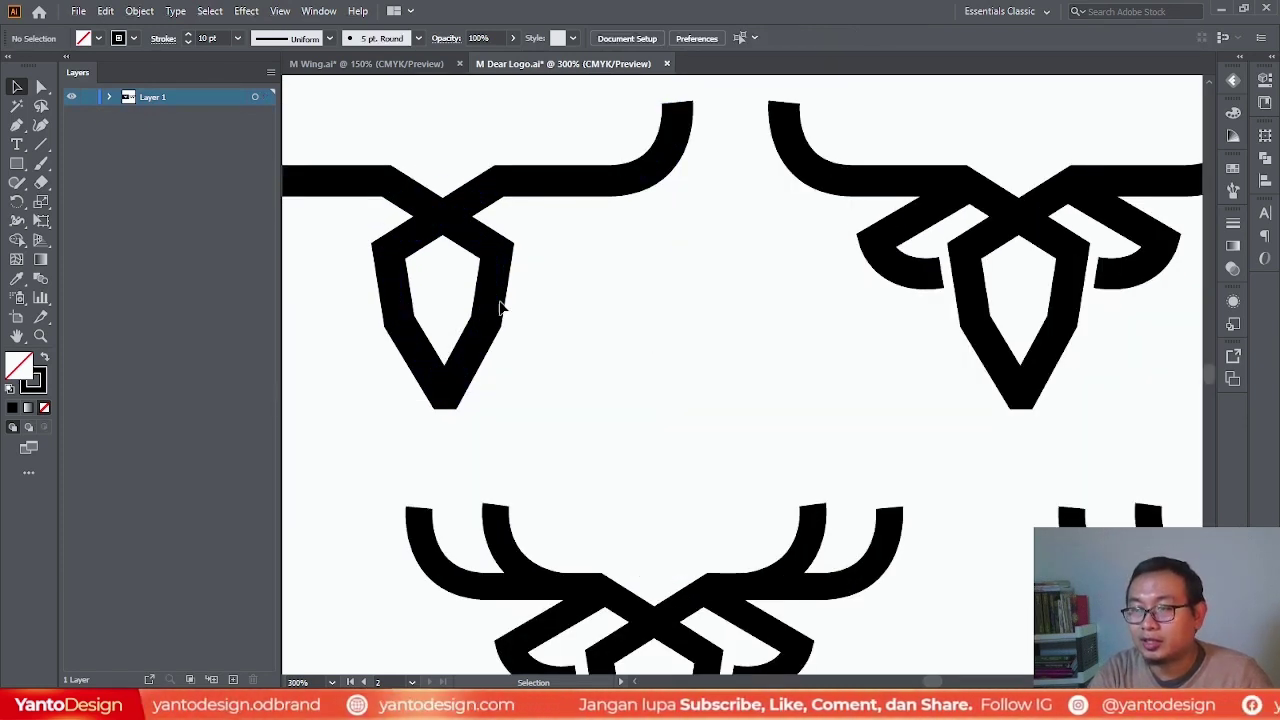
{"action": "left_click", "coordinate": [497, 293]}
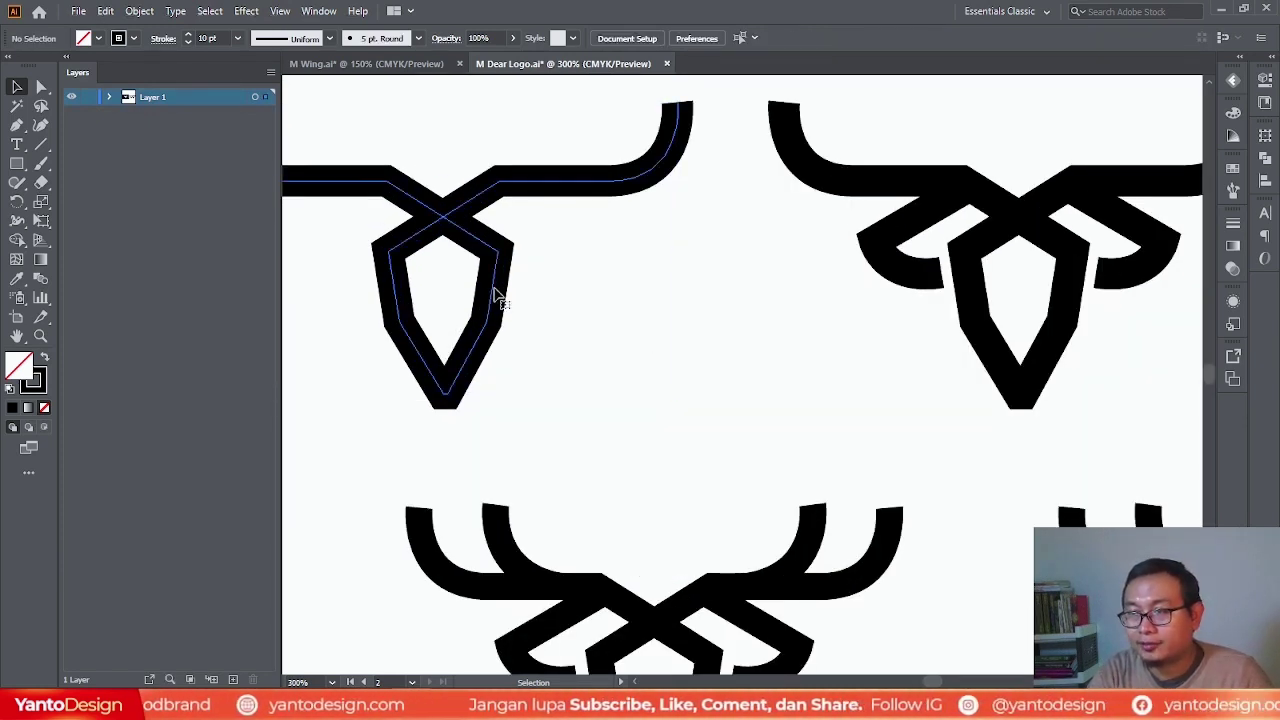
{"action": "scroll", "coordinate": [480, 309], "scroll_direction": "down", "scroll_amount": 2}
{"action": "scroll", "coordinate": [560, 310], "scroll_direction": "down", "scroll_amount": 1}
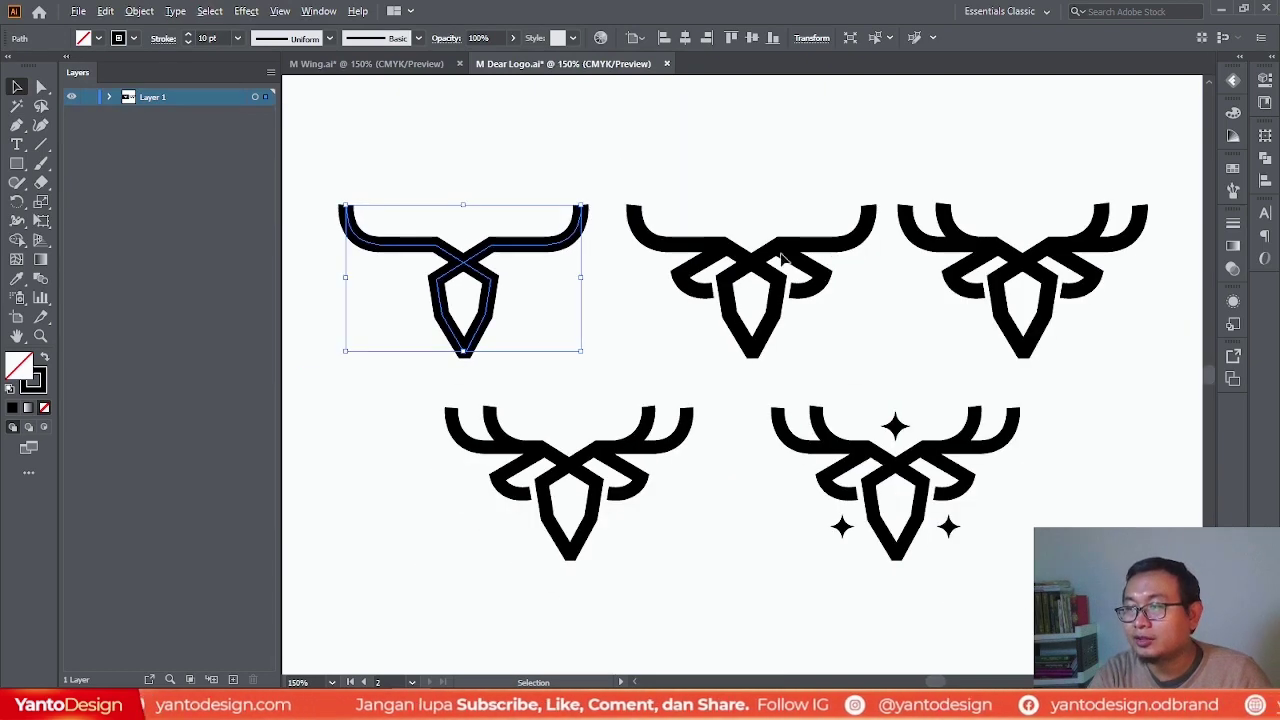
{"action": "scroll", "coordinate": [534, 309], "scroll_direction": "up", "scroll_amount": 1}
{"action": "scroll", "coordinate": [428, 232], "scroll_direction": "down", "scroll_amount": 1}
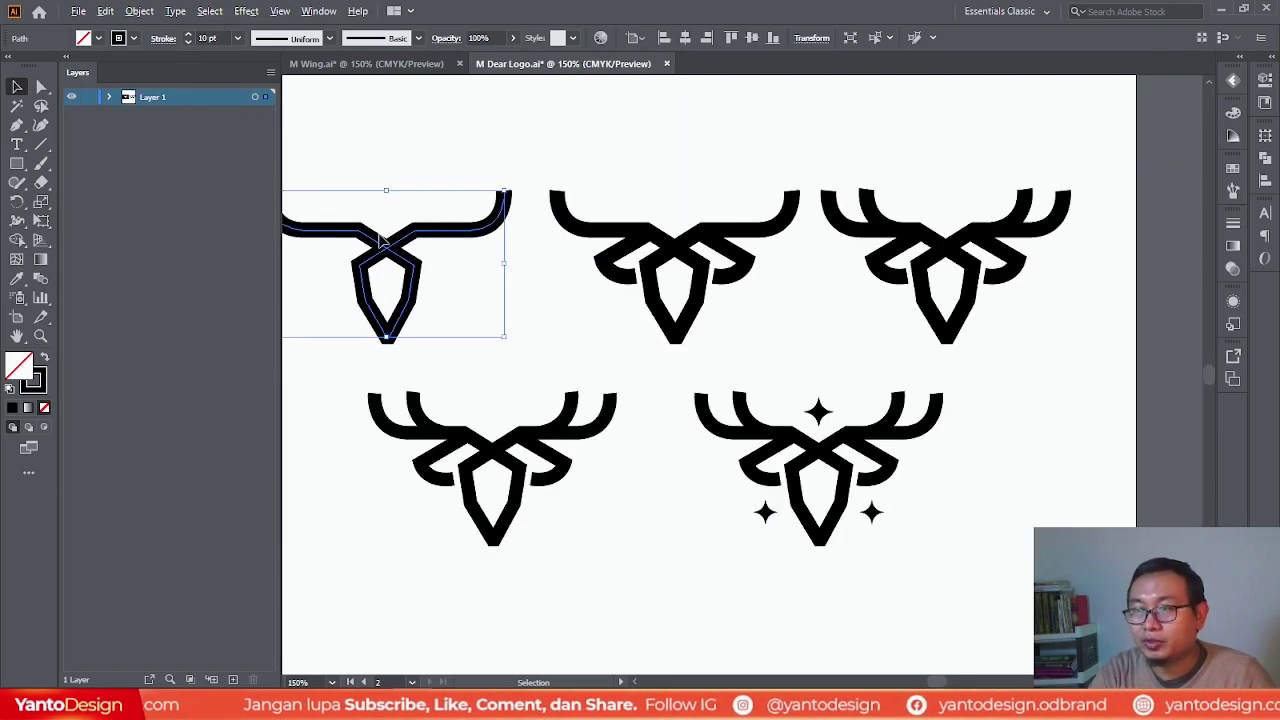
{"action": "scroll", "coordinate": [380, 238], "scroll_direction": "up", "scroll_amount": 1}
{"action": "left_click_drag", "start_coordinate": [346, 138], "coordinate": [467, 315]}
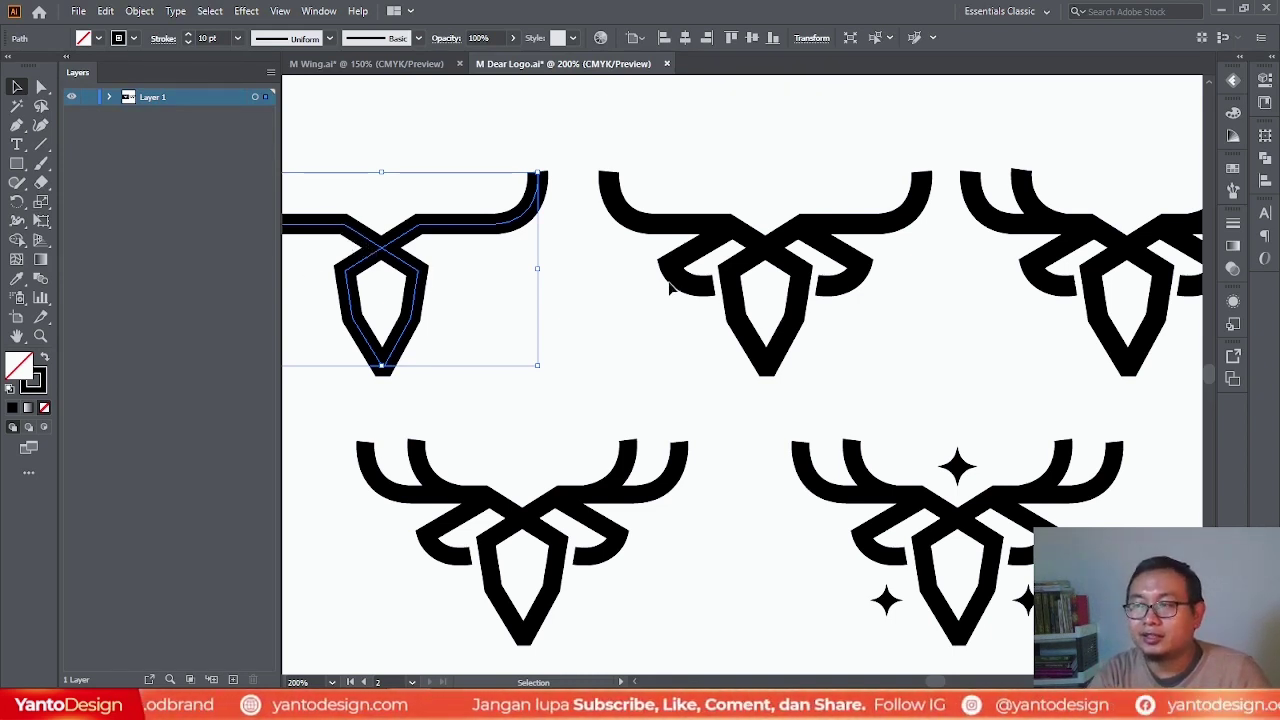
Inspect the mirrored ear strokes and the complete linework of the second deer stage in the upper row.
{"action": "left_click", "coordinate": [704, 288]}
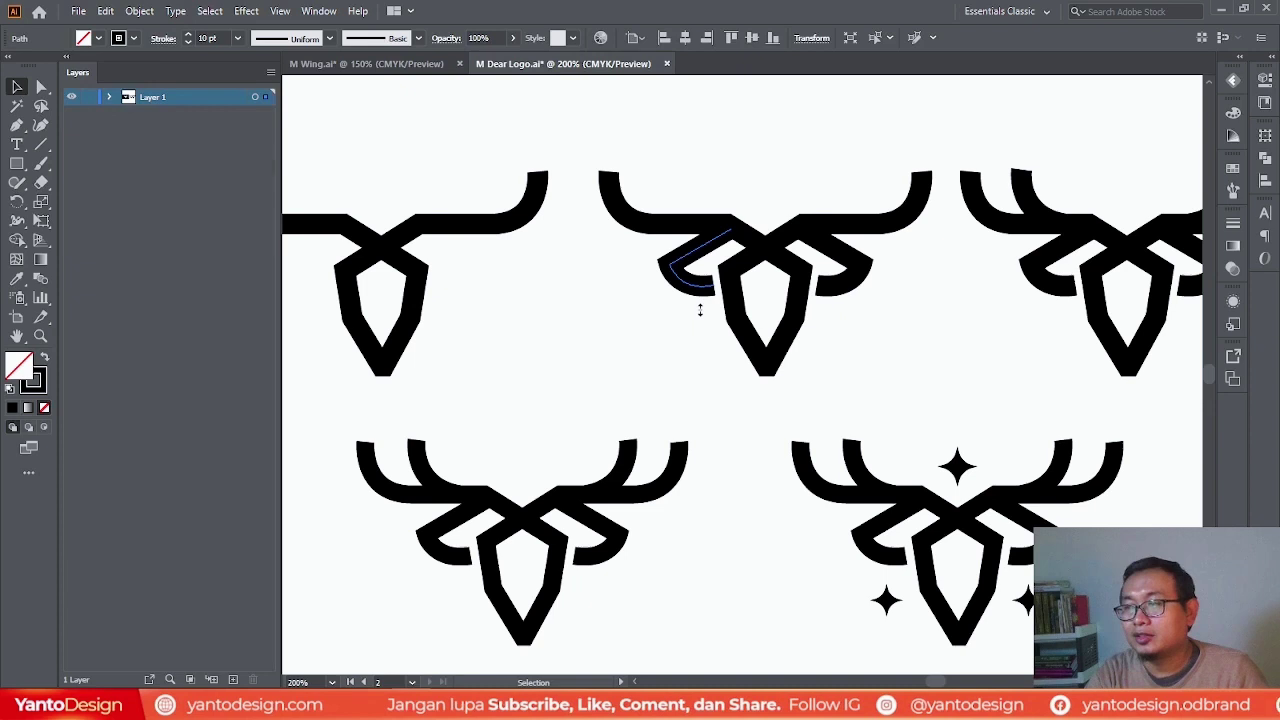
{"action": "left_click", "coordinate": [853, 284], "text": "shift"}
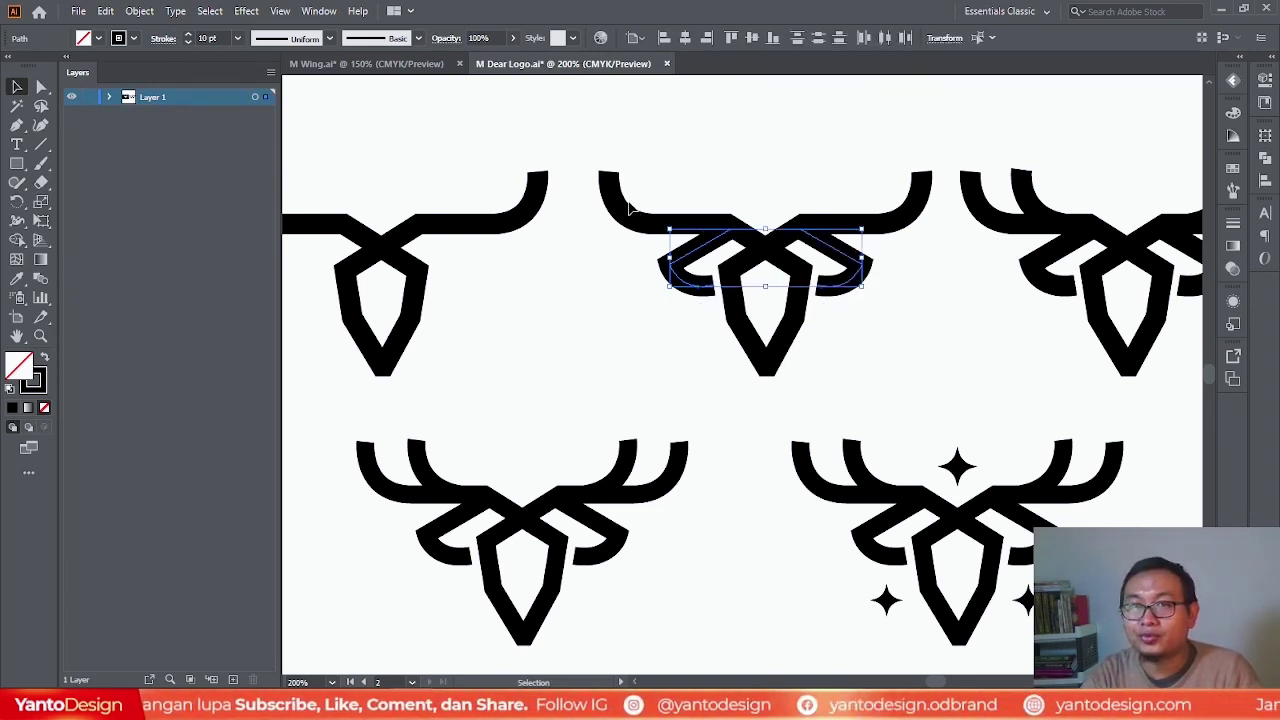
{"action": "scroll", "coordinate": [629, 252], "scroll_direction": "down", "scroll_amount": 3}
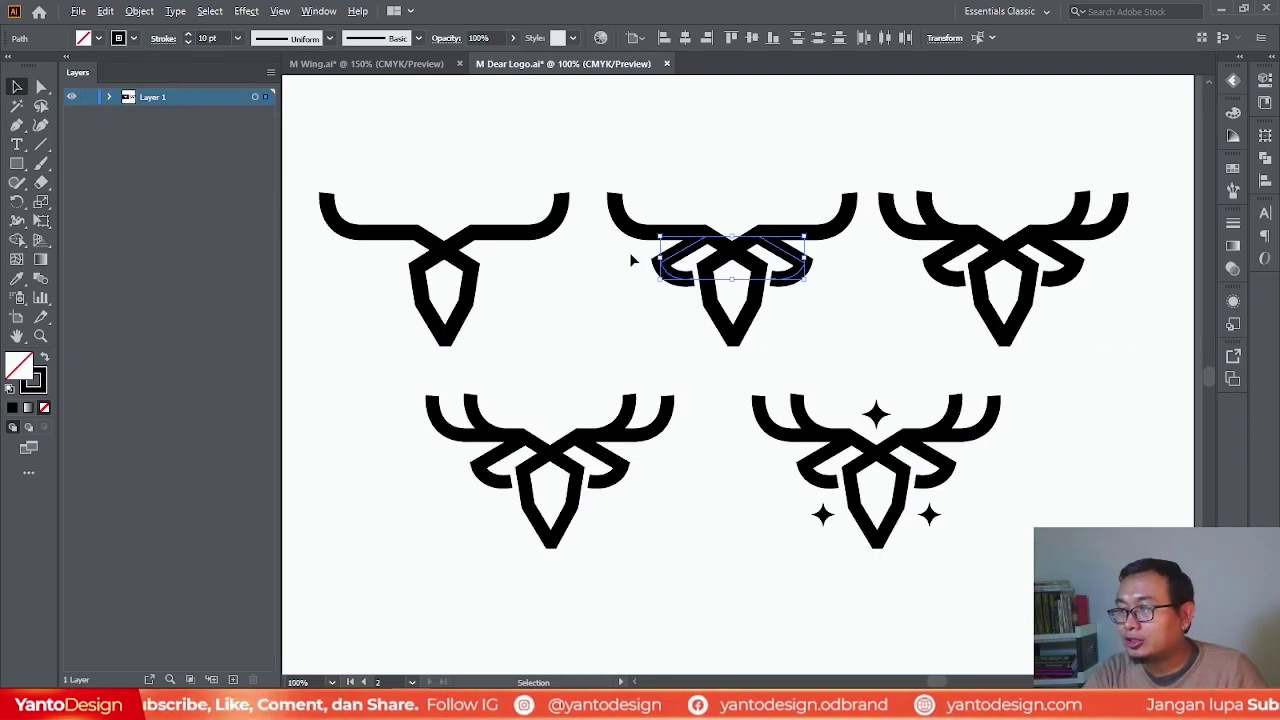
{"action": "scroll", "coordinate": [774, 257], "scroll_direction": "up", "scroll_amount": 2}
{"action": "scroll", "coordinate": [972, 230], "scroll_direction": "up", "scroll_amount": 3}
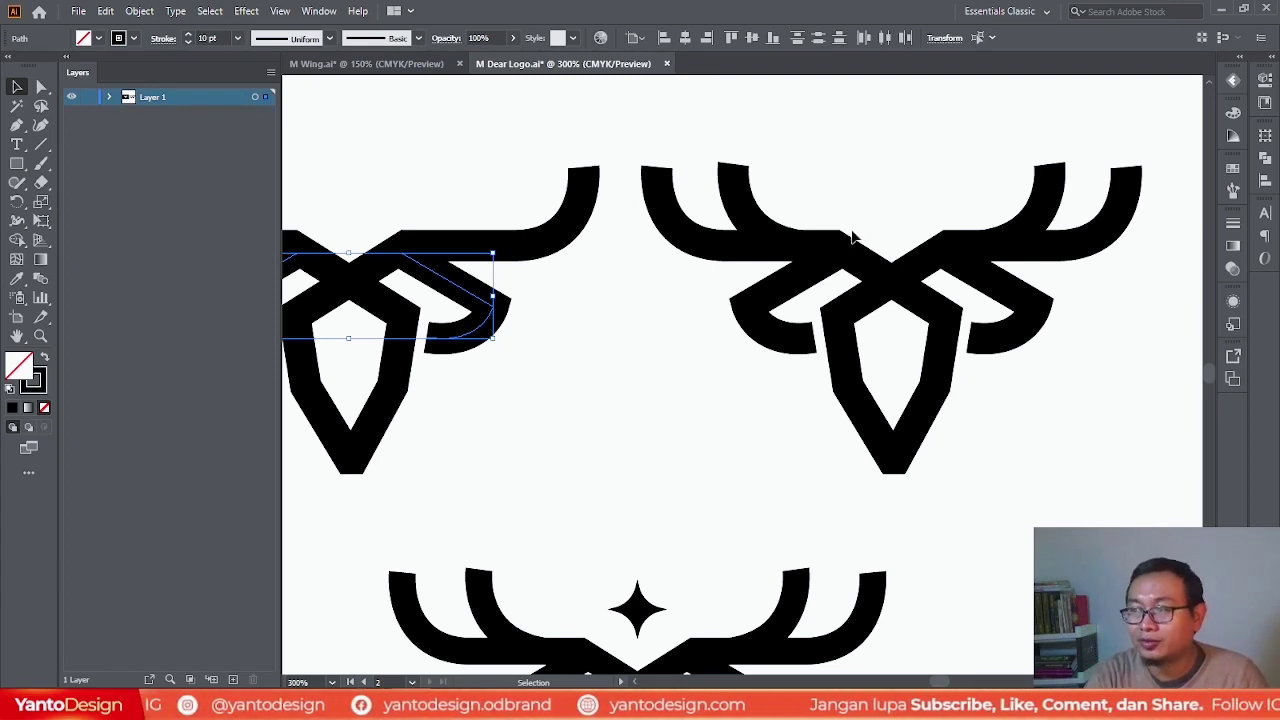
{"action": "scroll", "coordinate": [766, 223], "scroll_direction": "down", "scroll_amount": 2}
{"action": "left_click_drag", "start_coordinate": [496, 182], "coordinate": [636, 315]}
{"action": "left_click_drag", "start_coordinate": [497, 168], "coordinate": [620, 357]}
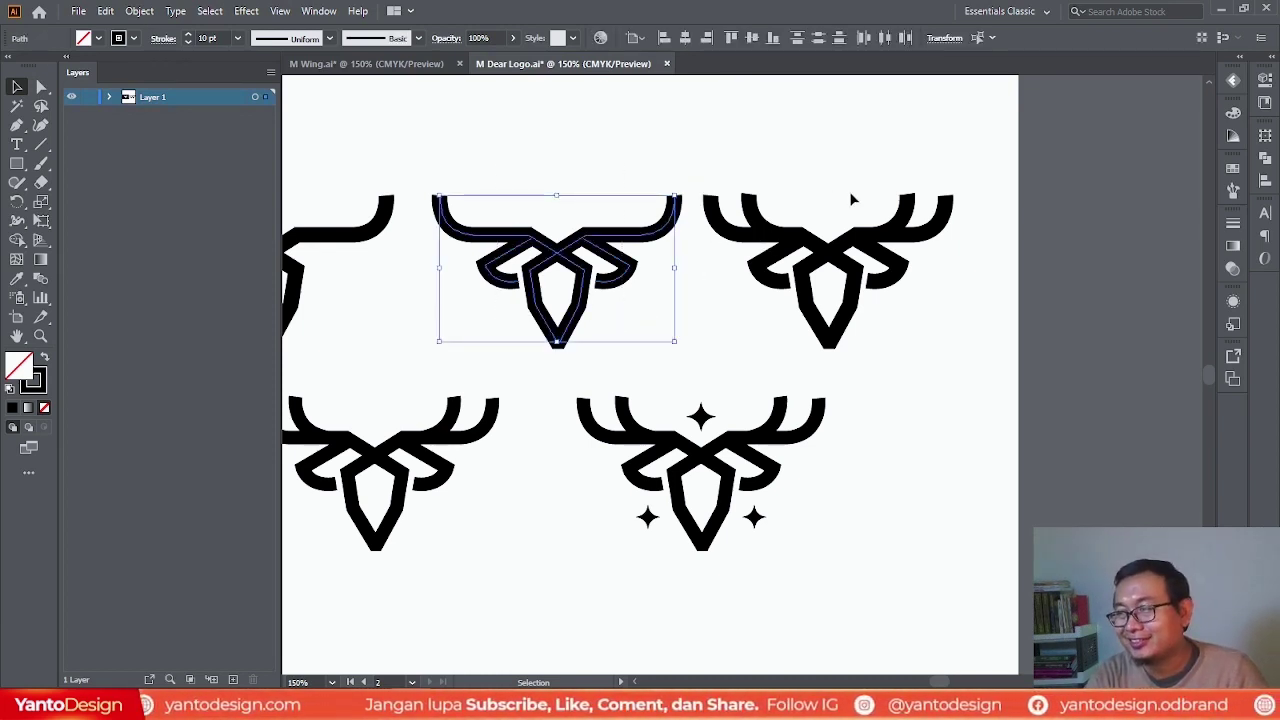
Examine the third upper-row deer stage with its extra inner antler strokes.
{"action": "left_click_drag", "start_coordinate": [762, 113], "coordinate": [958, 324]}
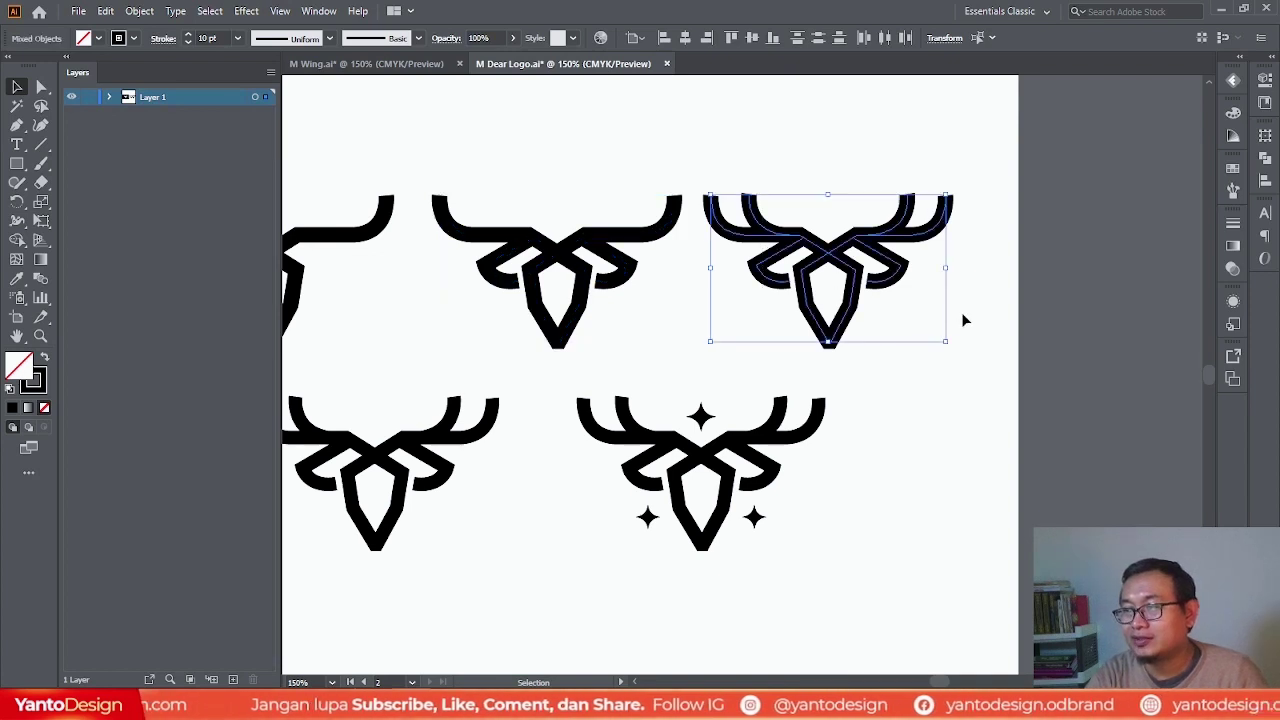
{"action": "left_click", "coordinate": [883, 191]}
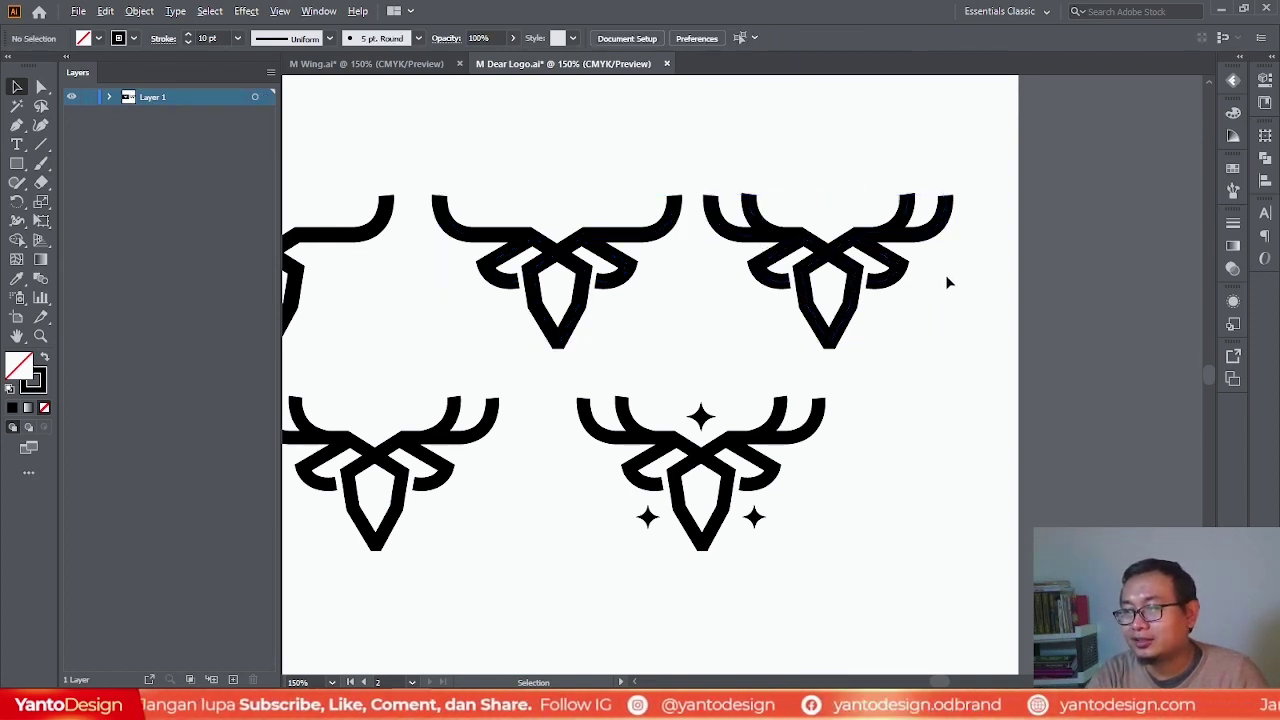
{"action": "scroll", "coordinate": [947, 283], "scroll_direction": "down", "scroll_amount": 1}
{"action": "scroll", "coordinate": [560, 412], "scroll_direction": "up", "scroll_amount": 2}
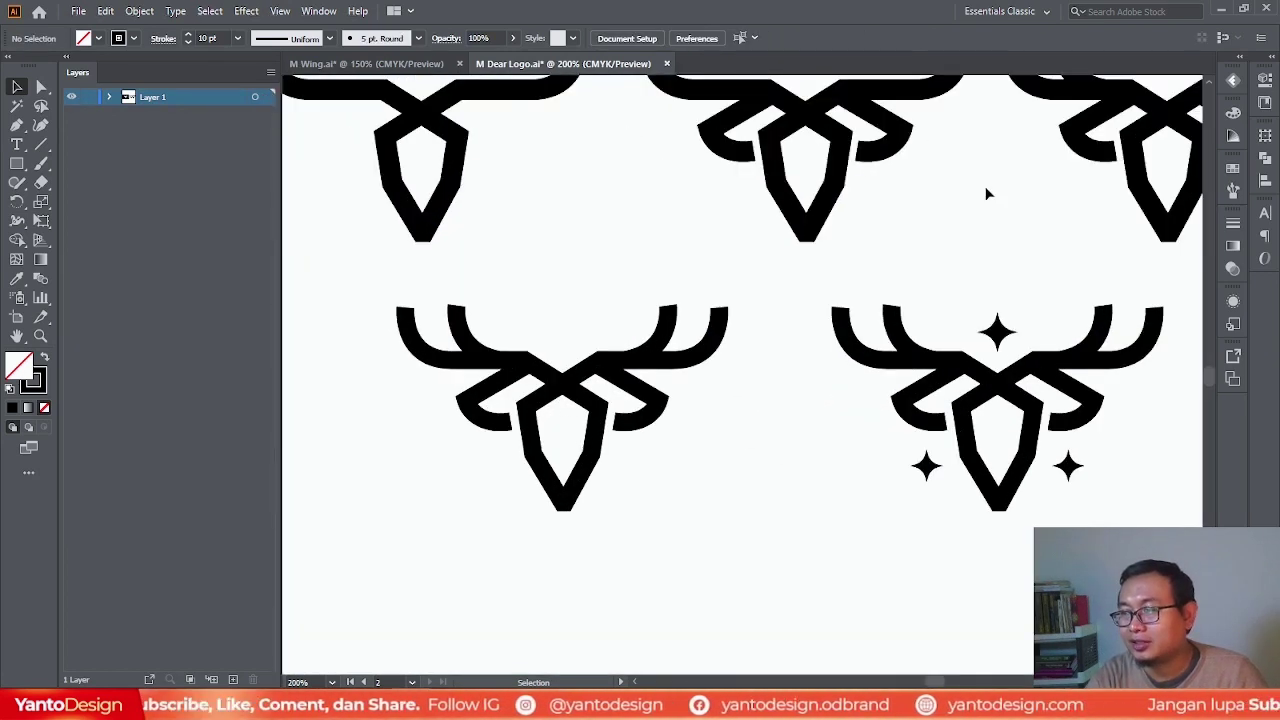
{"action": "scroll", "coordinate": [1024, 243], "scroll_direction": "up", "scroll_amount": 1}
{"action": "scroll", "coordinate": [733, 205], "scroll_direction": "down", "scroll_amount": 1}
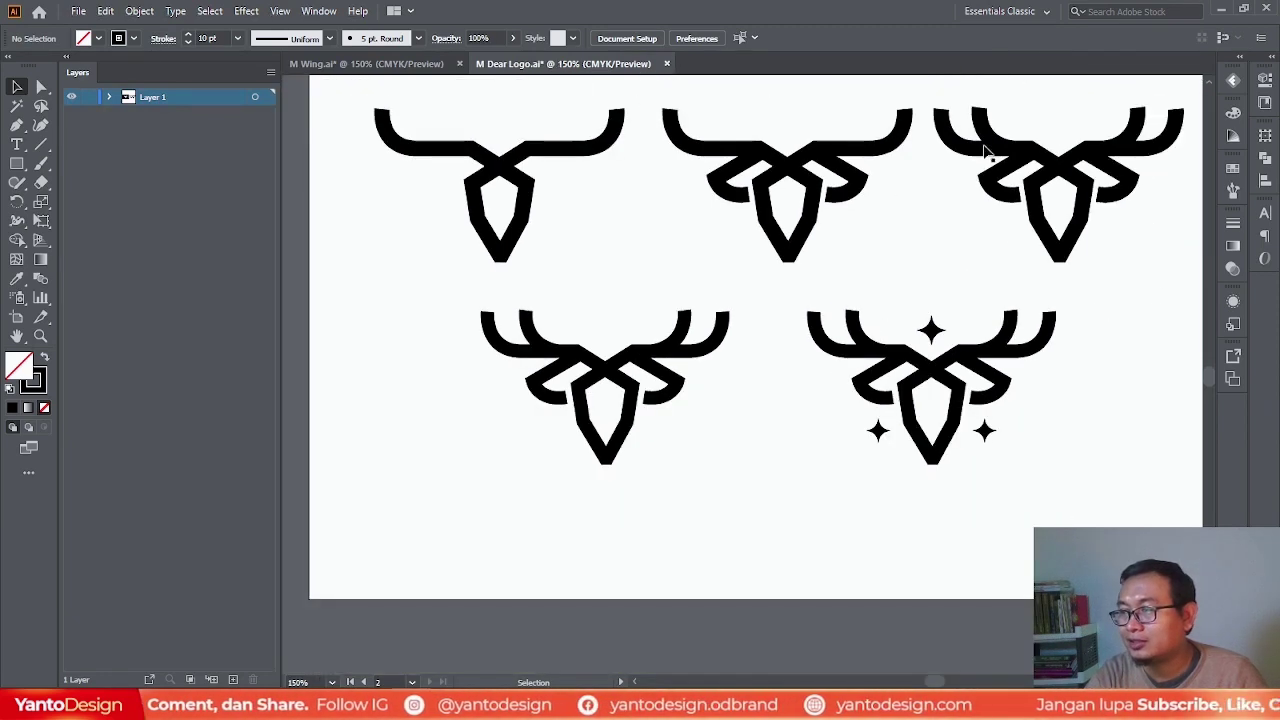
{"action": "left_click_drag", "start_coordinate": [1017, 112], "coordinate": [1117, 246]}
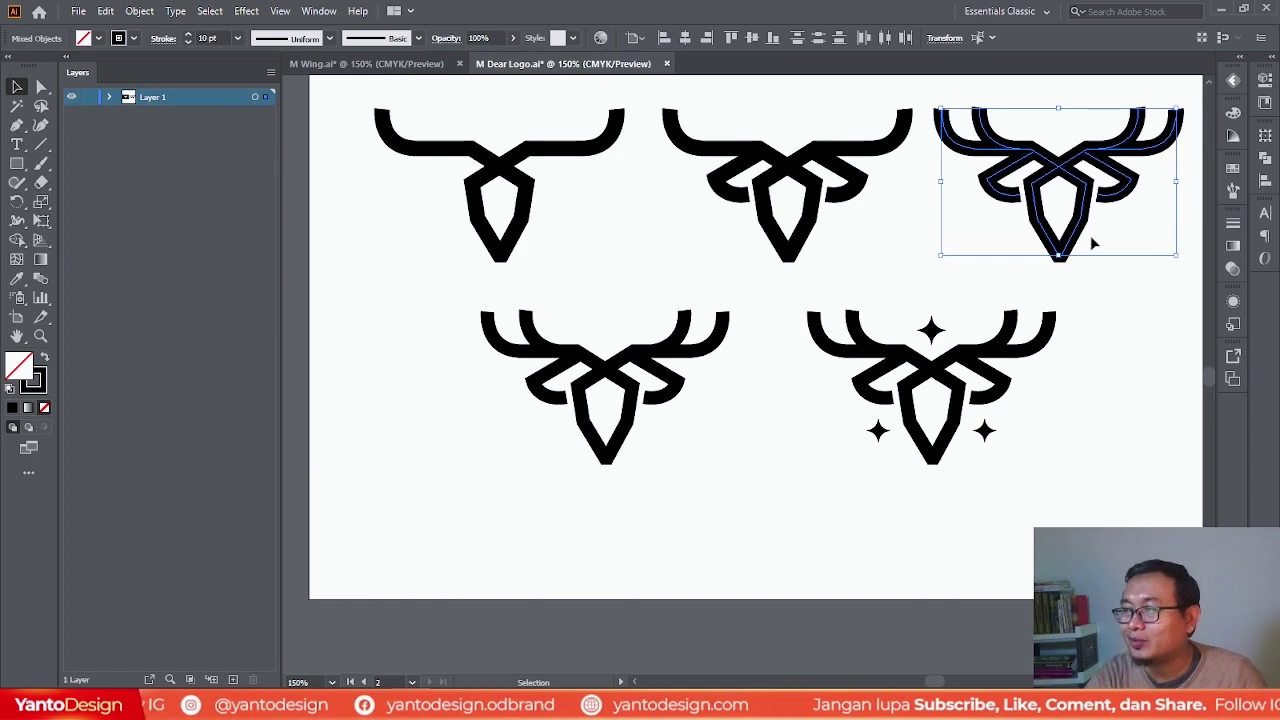
{"action": "scroll", "coordinate": [1092, 240], "scroll_direction": "up", "scroll_amount": 1}
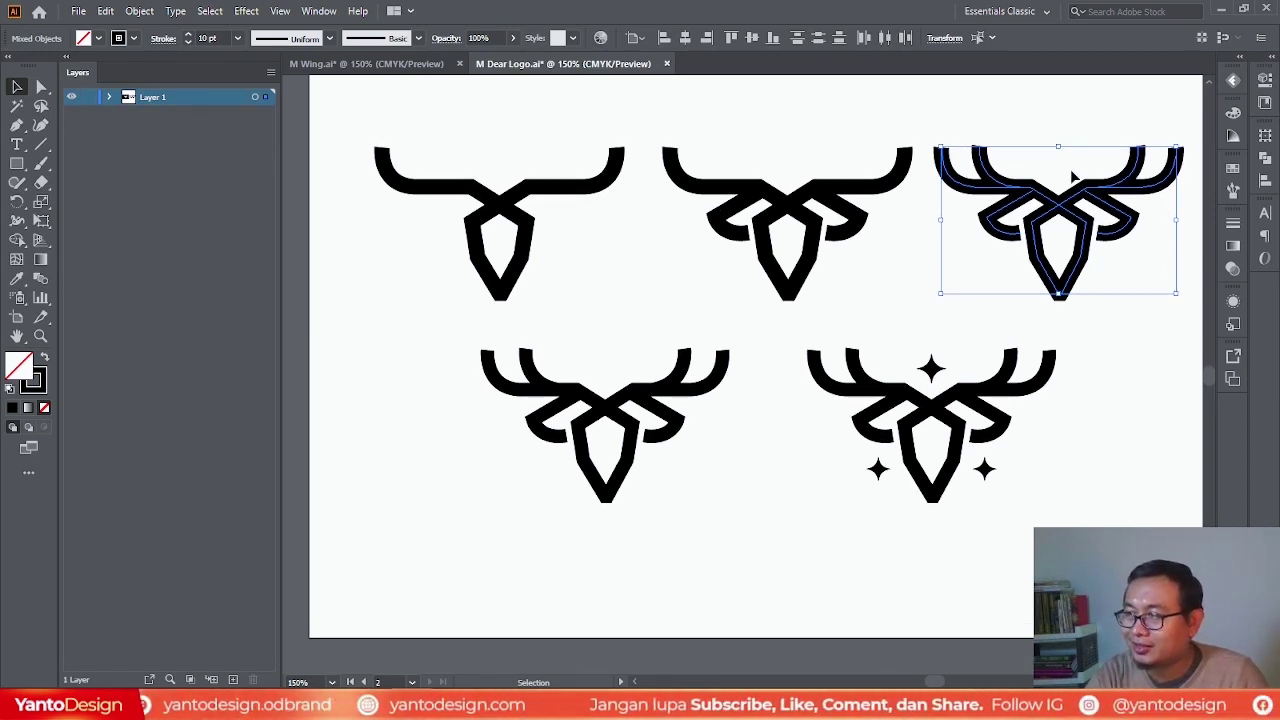
{"action": "left_click", "coordinate": [1058, 118]}
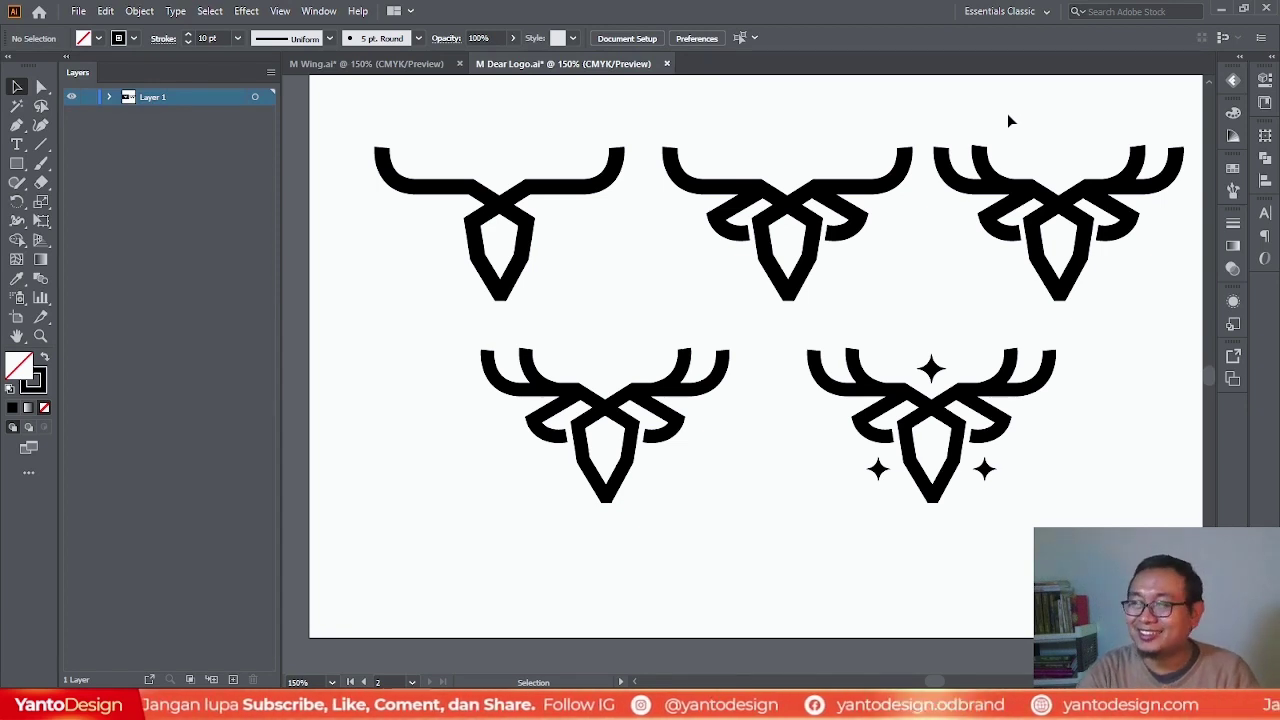
{"action": "left_click_drag", "start_coordinate": [1008, 114], "coordinate": [1125, 280]}
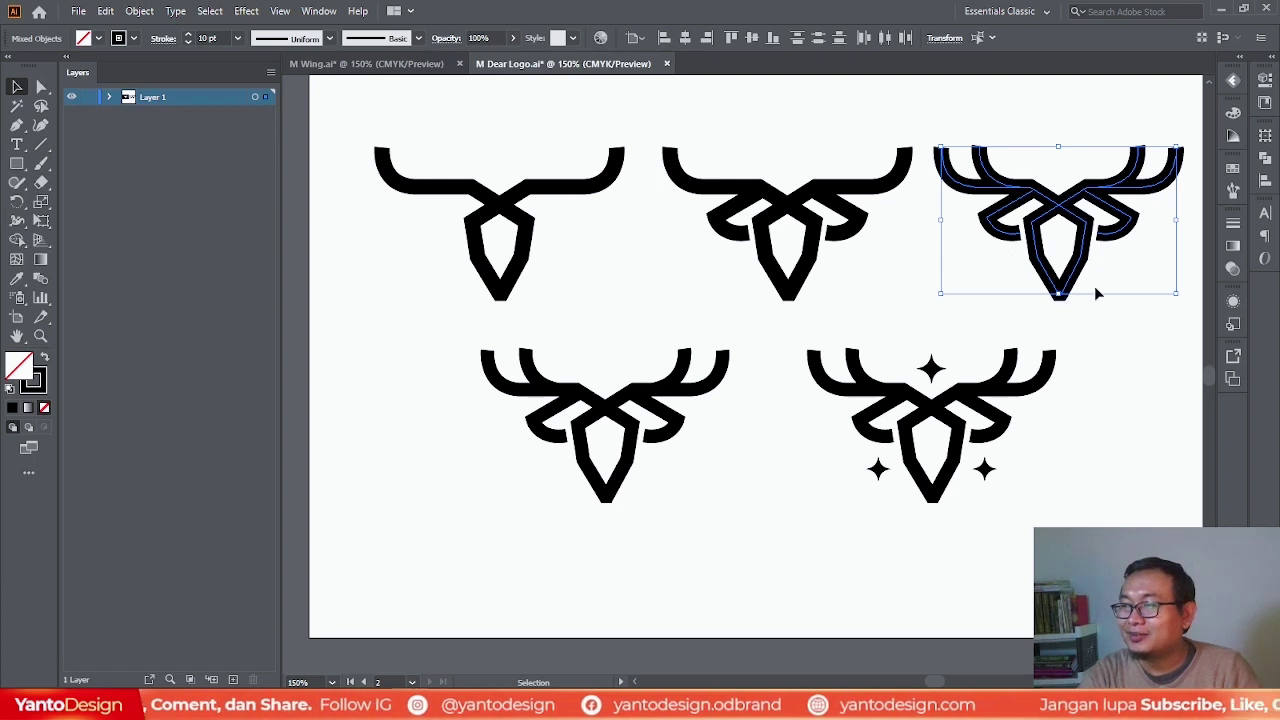
{"action": "left_click", "coordinate": [1125, 360]}
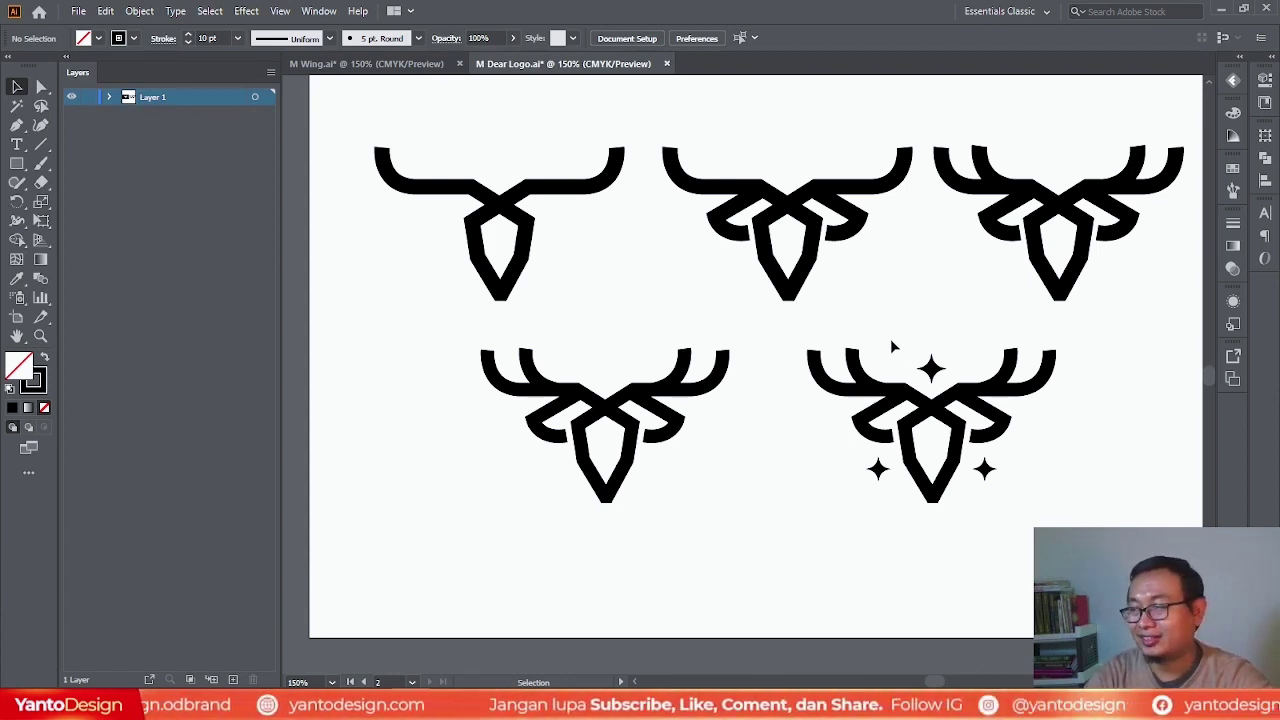
Compare the plain filled deer logo in the lower row with the version decorated with three four-point stars.
{"action": "left_click", "coordinate": [638, 402]}
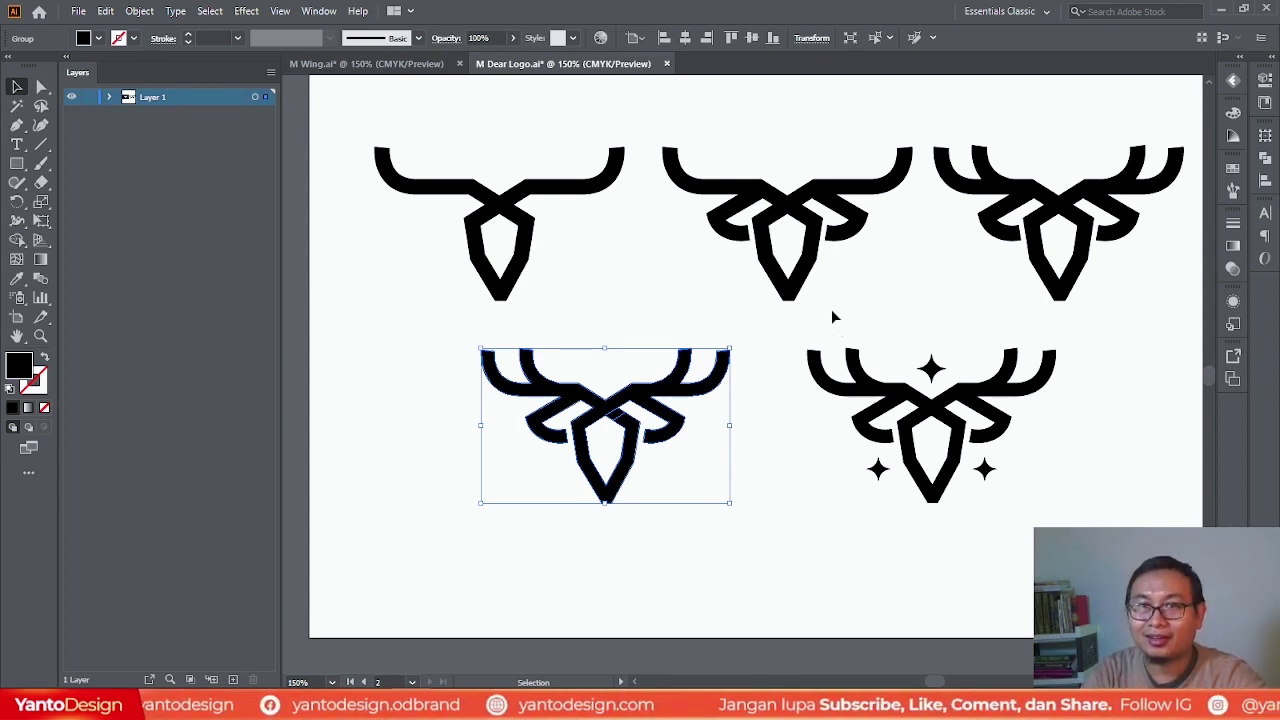
{"action": "left_click_drag", "start_coordinate": [843, 318], "coordinate": [1027, 525]}
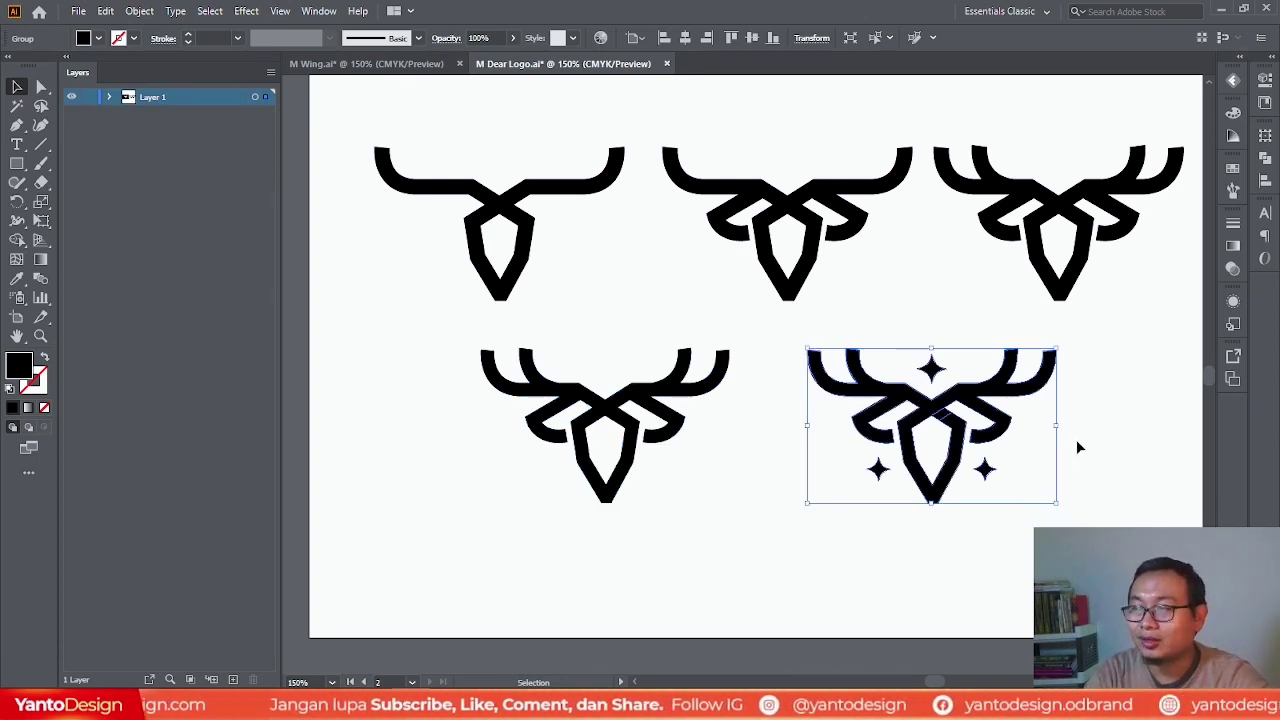
{"action": "left_click", "coordinate": [1098, 390]}
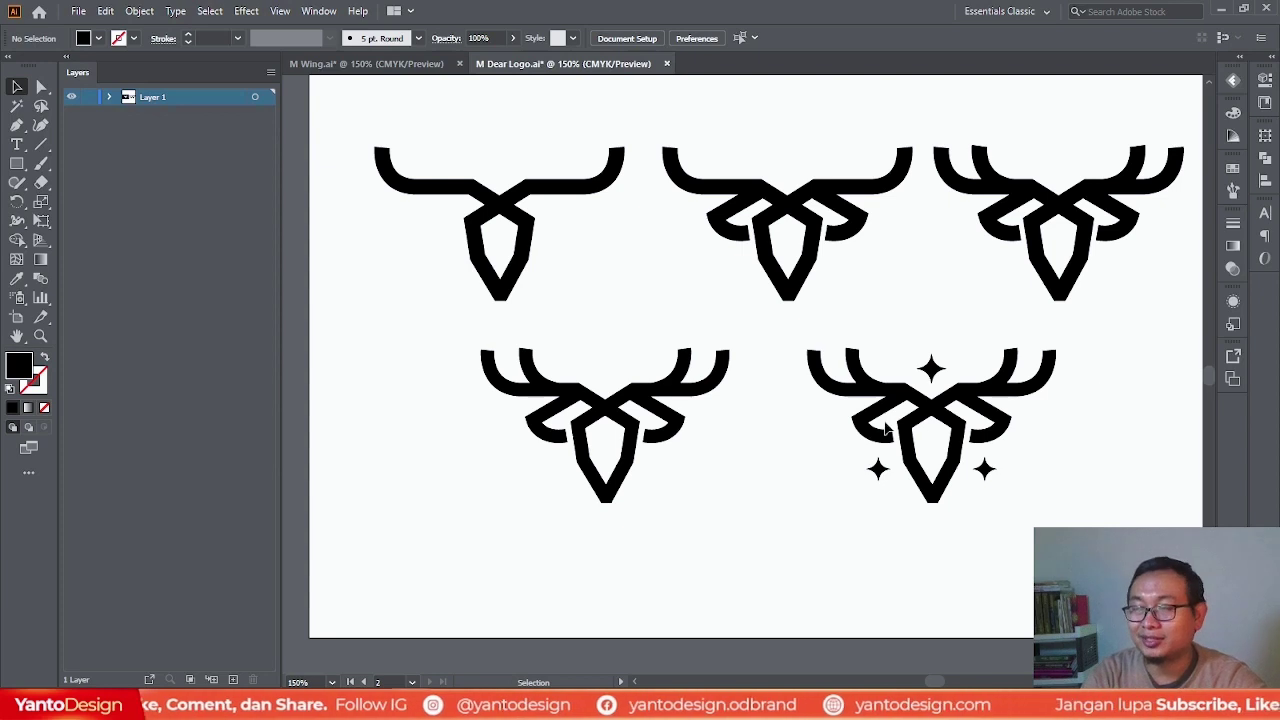
{"action": "left_click_drag", "start_coordinate": [853, 325], "coordinate": [1030, 548]}
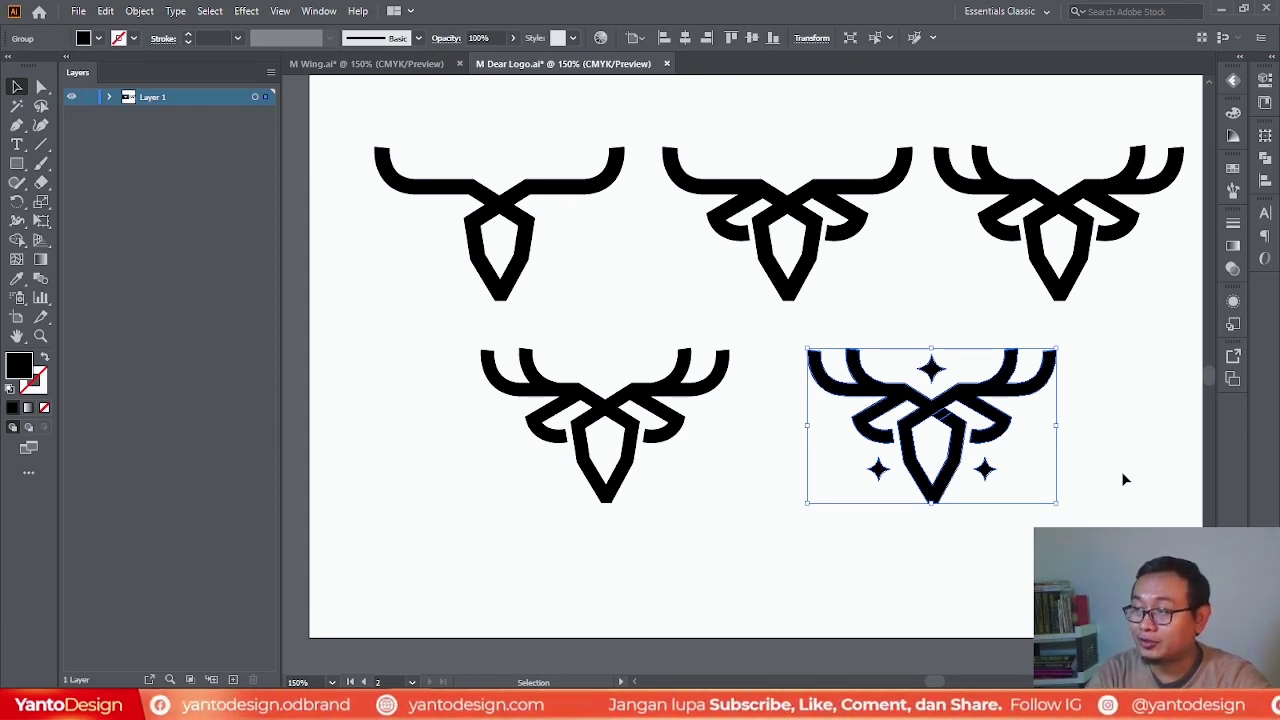
{"action": "left_click", "coordinate": [1116, 439]}
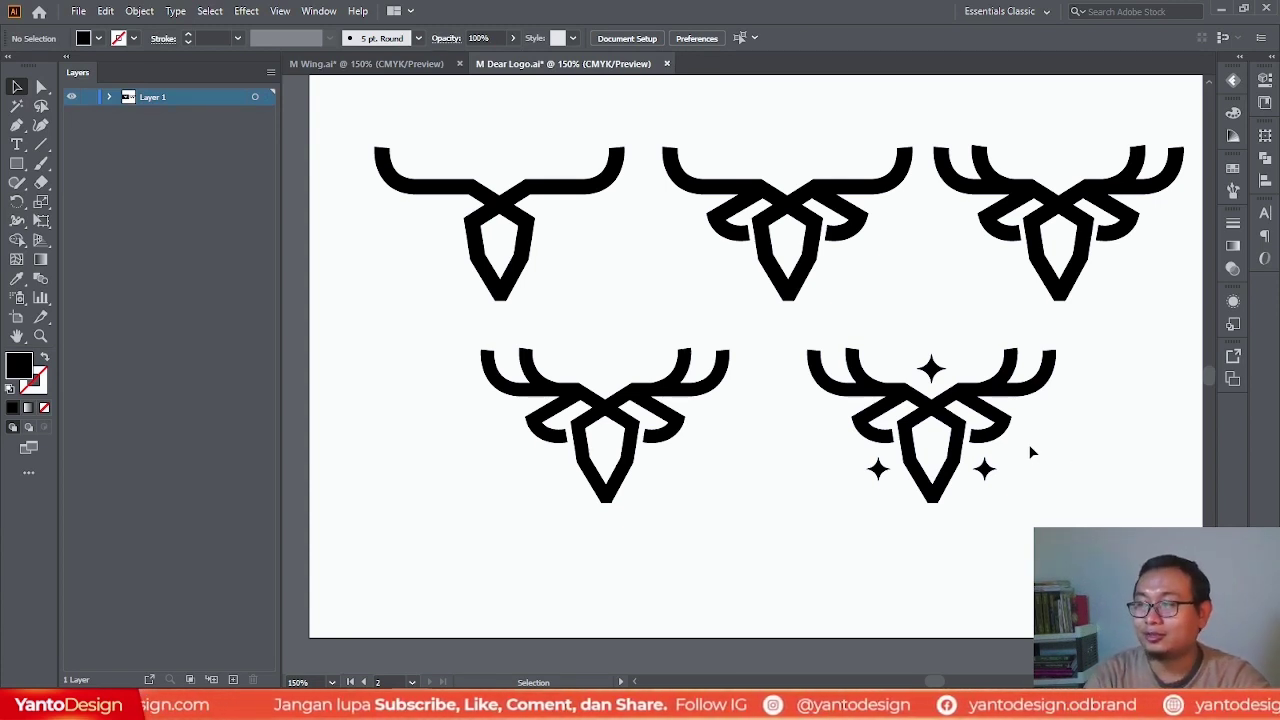
{"action": "left_click", "coordinate": [985, 416]}
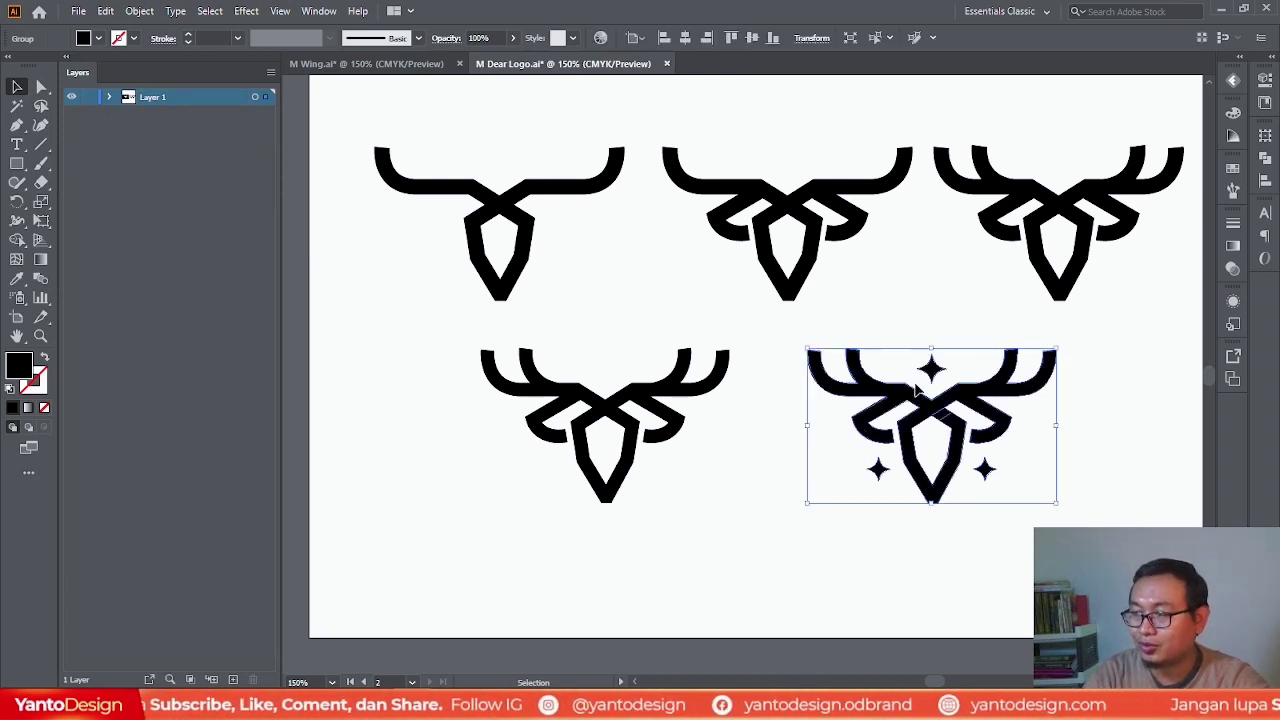
{"action": "left_click", "coordinate": [1098, 431]}
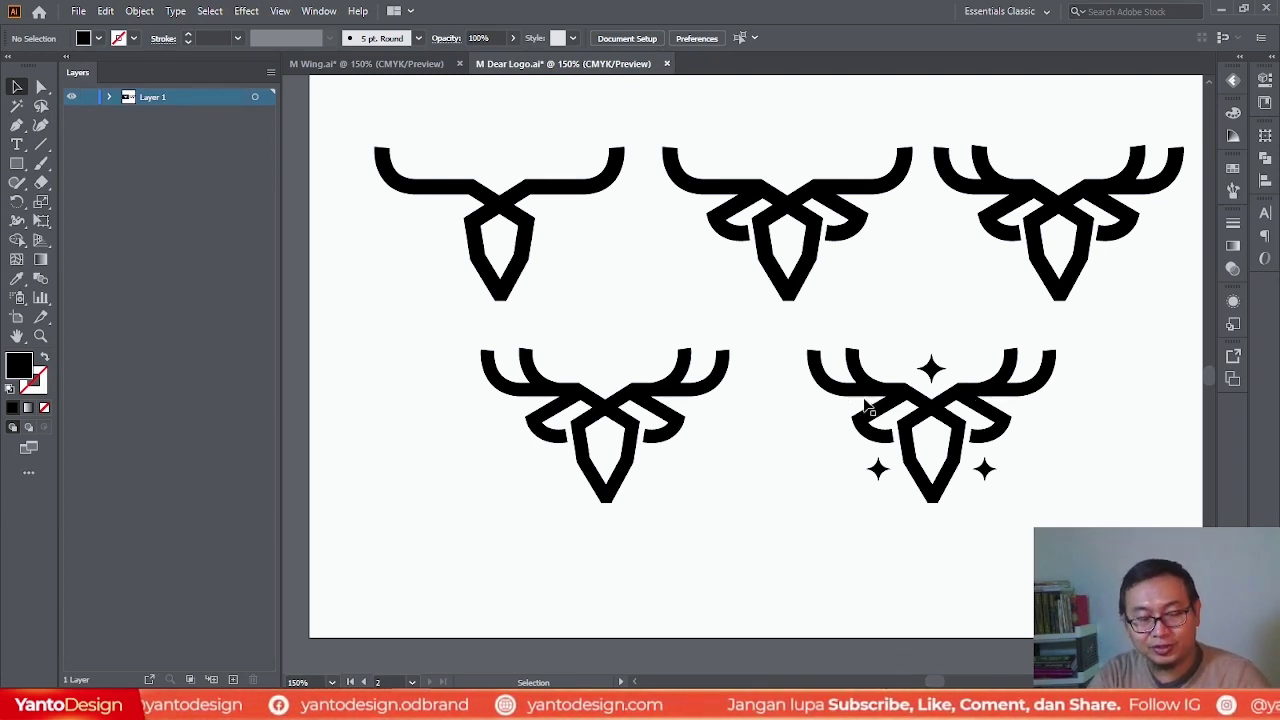
View the final white deer logo with stars on the neighbouring black artboard.
{"action": "scroll", "coordinate": [634, 683], "scroll_direction": "left", "scroll_amount": 10}
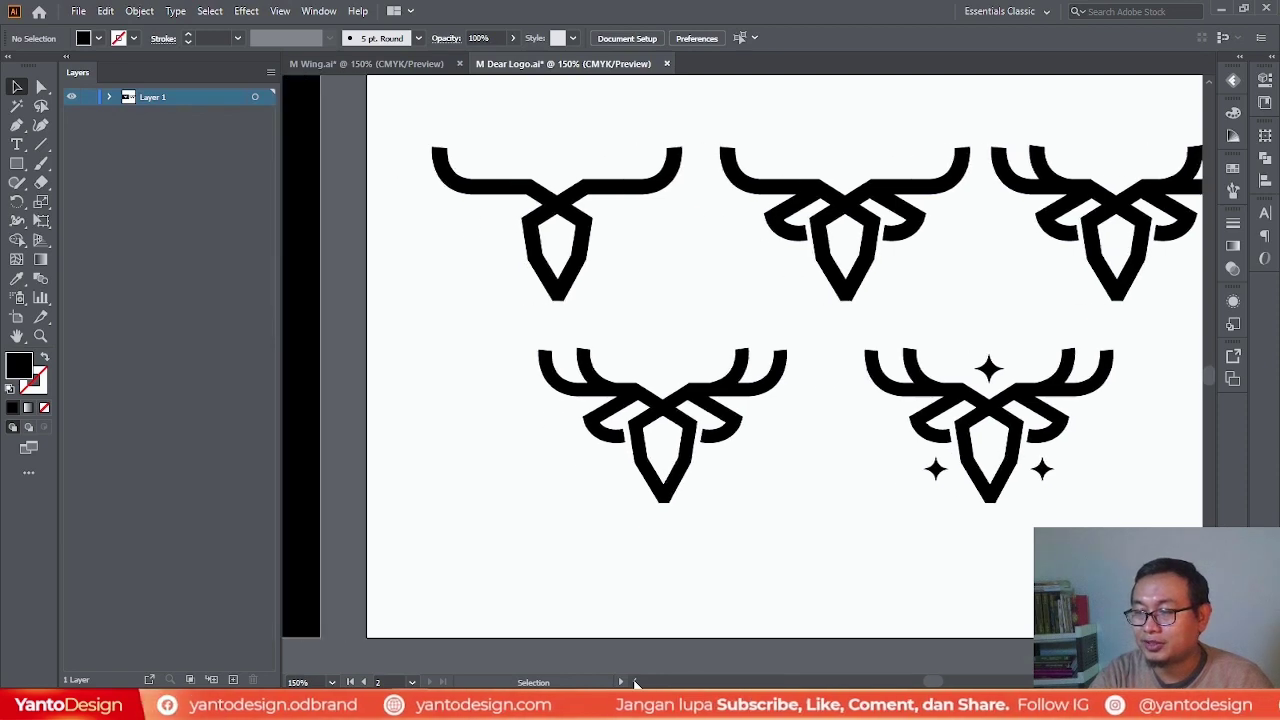
{"action": "scroll", "coordinate": [634, 683], "scroll_direction": "left", "scroll_amount": 10}
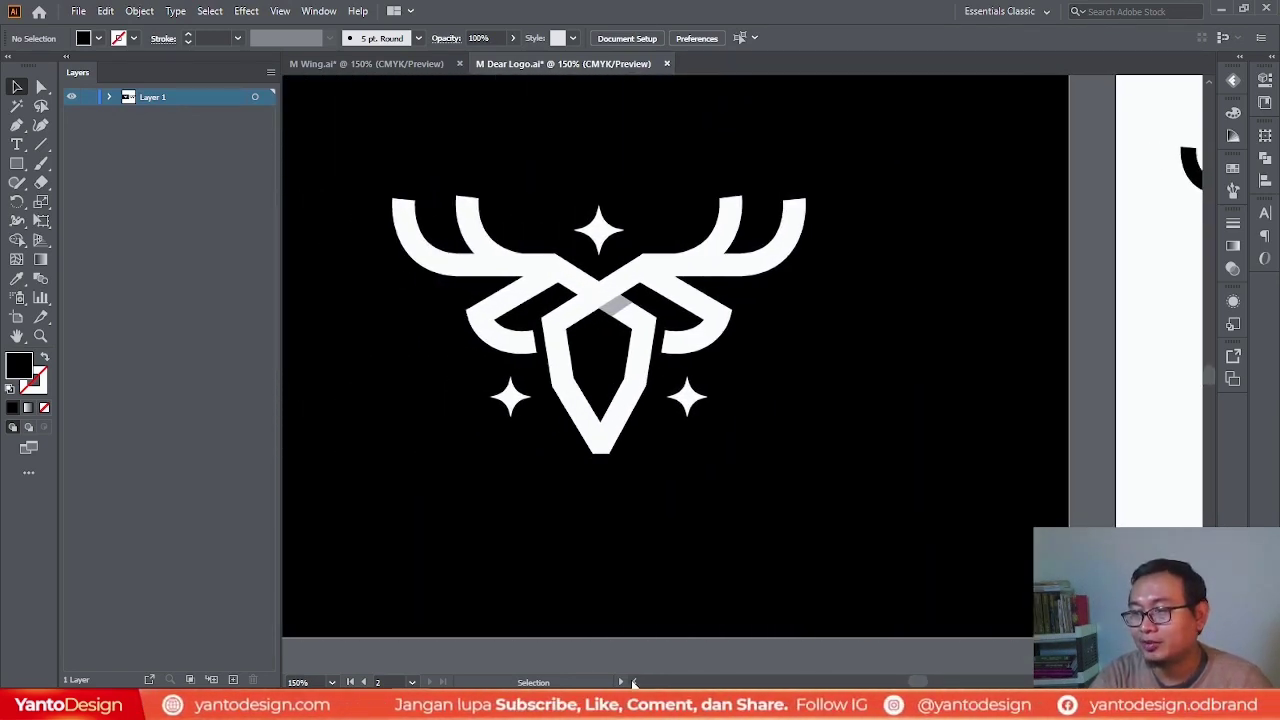
{"action": "scroll", "coordinate": [634, 683], "scroll_direction": "left", "scroll_amount": 2}
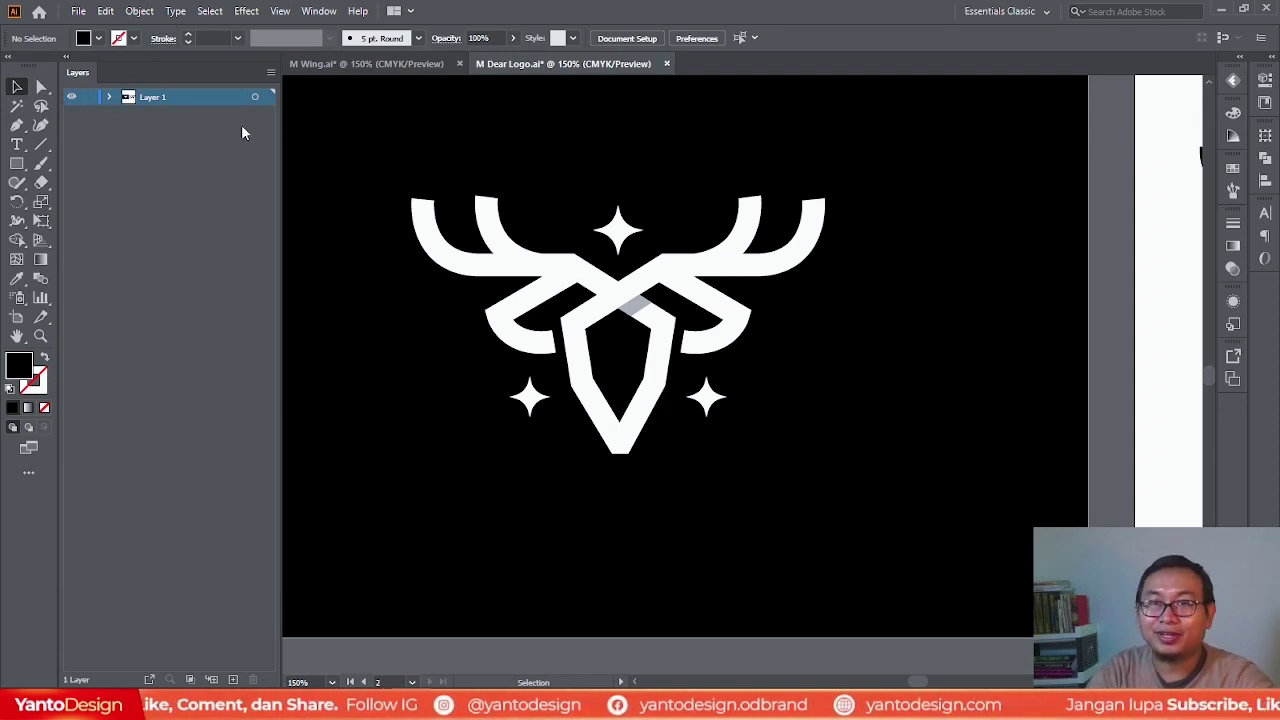
Switch to the M Wing document and single out the two finished bird logos in the lower row, one at a time.
{"action": "left_click", "coordinate": [364, 65]}
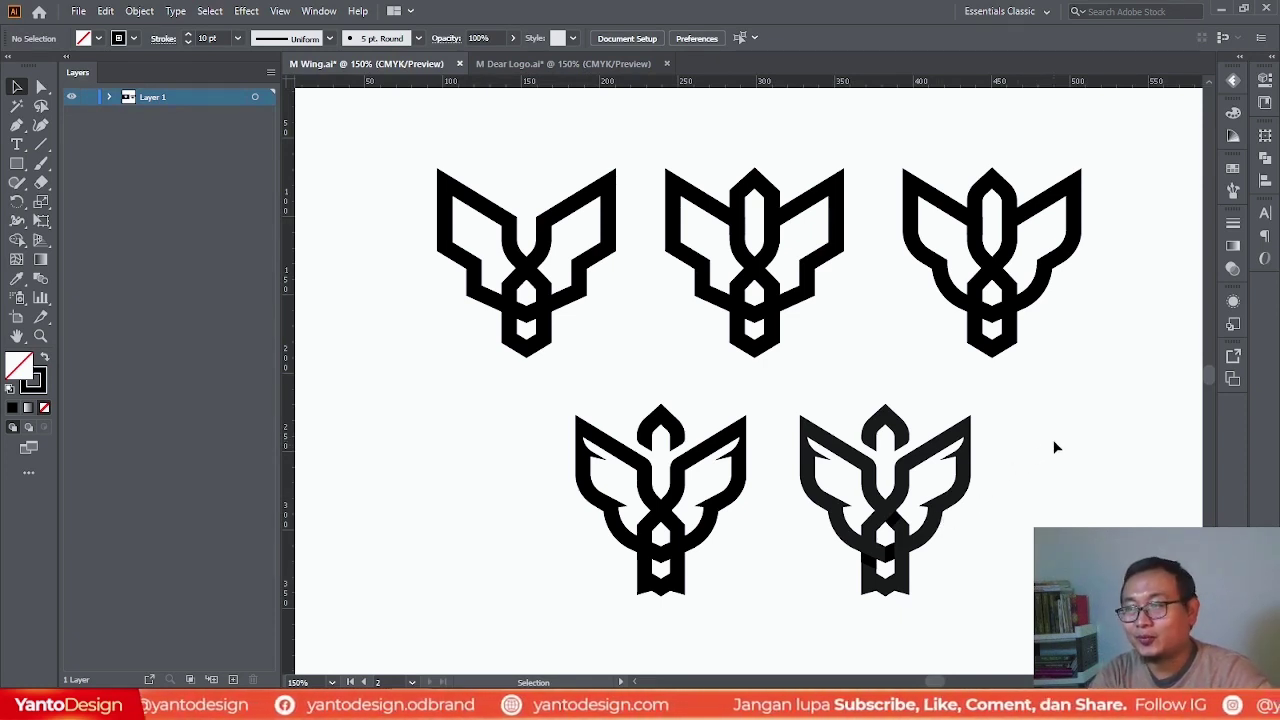
{"action": "left_click_drag", "start_coordinate": [1053, 390], "coordinate": [764, 645]}
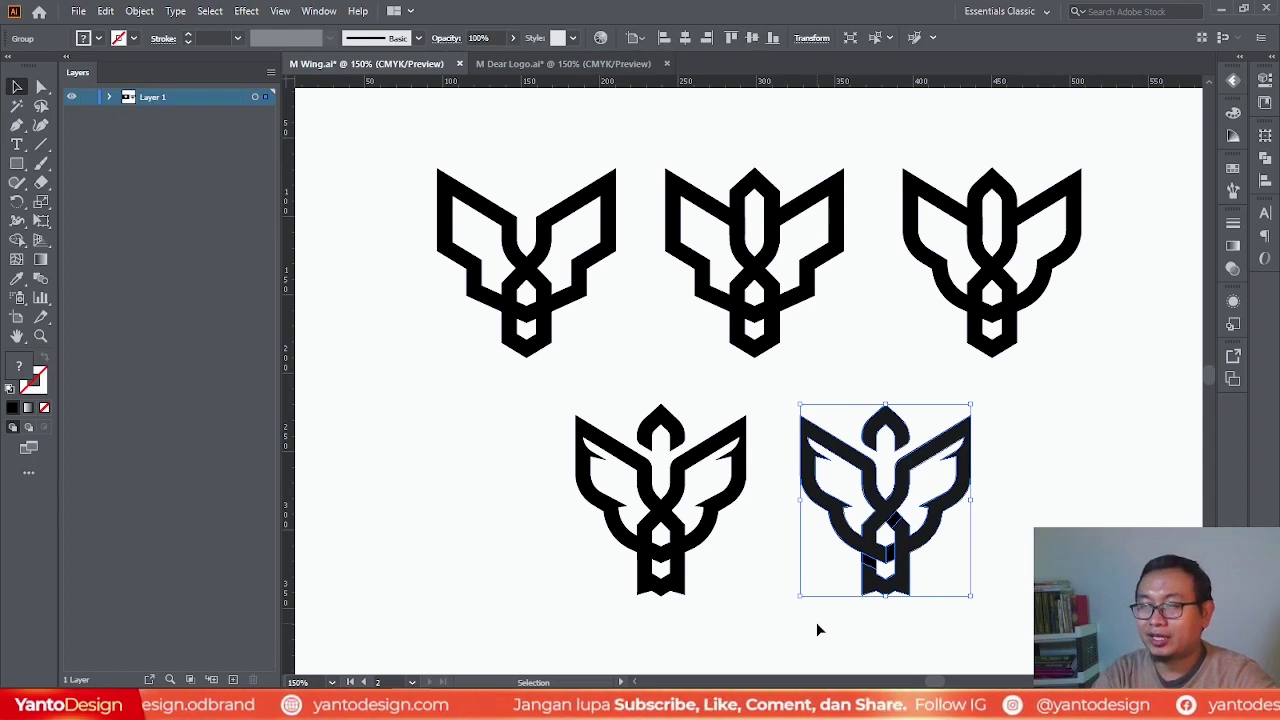
{"action": "left_click_drag", "start_coordinate": [539, 378], "coordinate": [774, 651]}
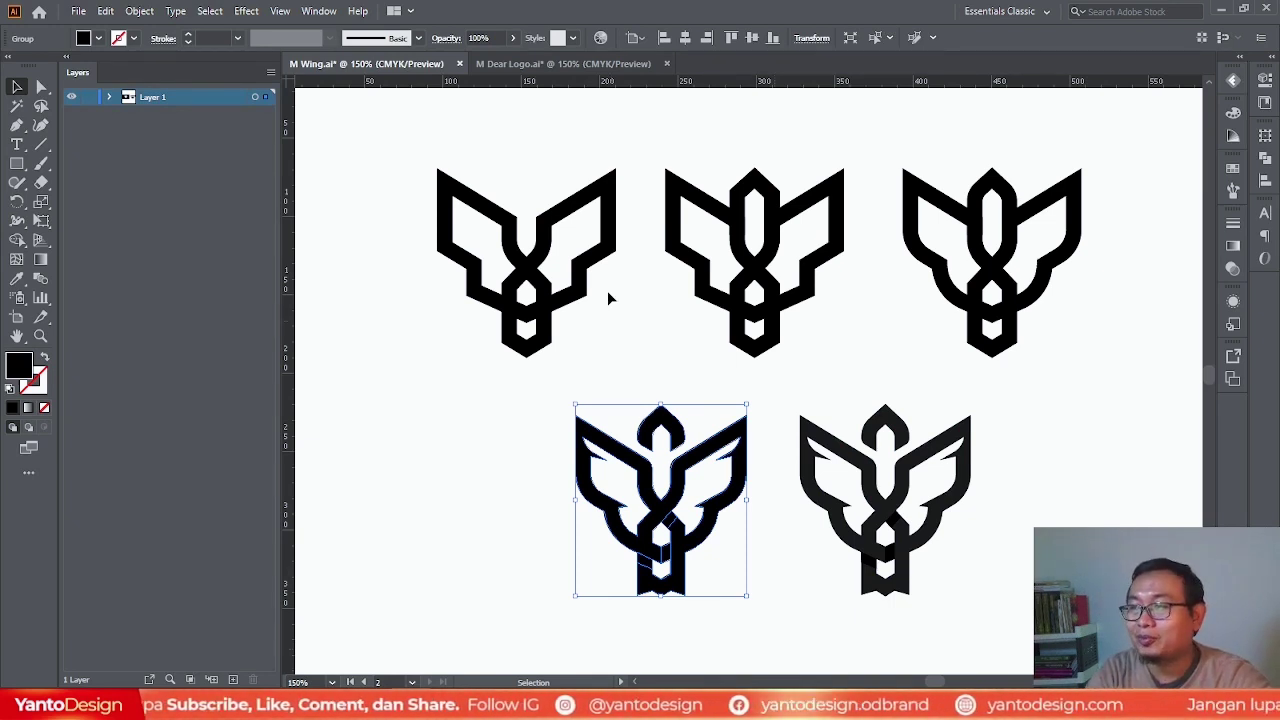
Remove the rounding from the two inner corners above the centre crossing of the first bird outline, setting their radius to 0 px.
{"action": "left_click", "coordinate": [529, 266]}
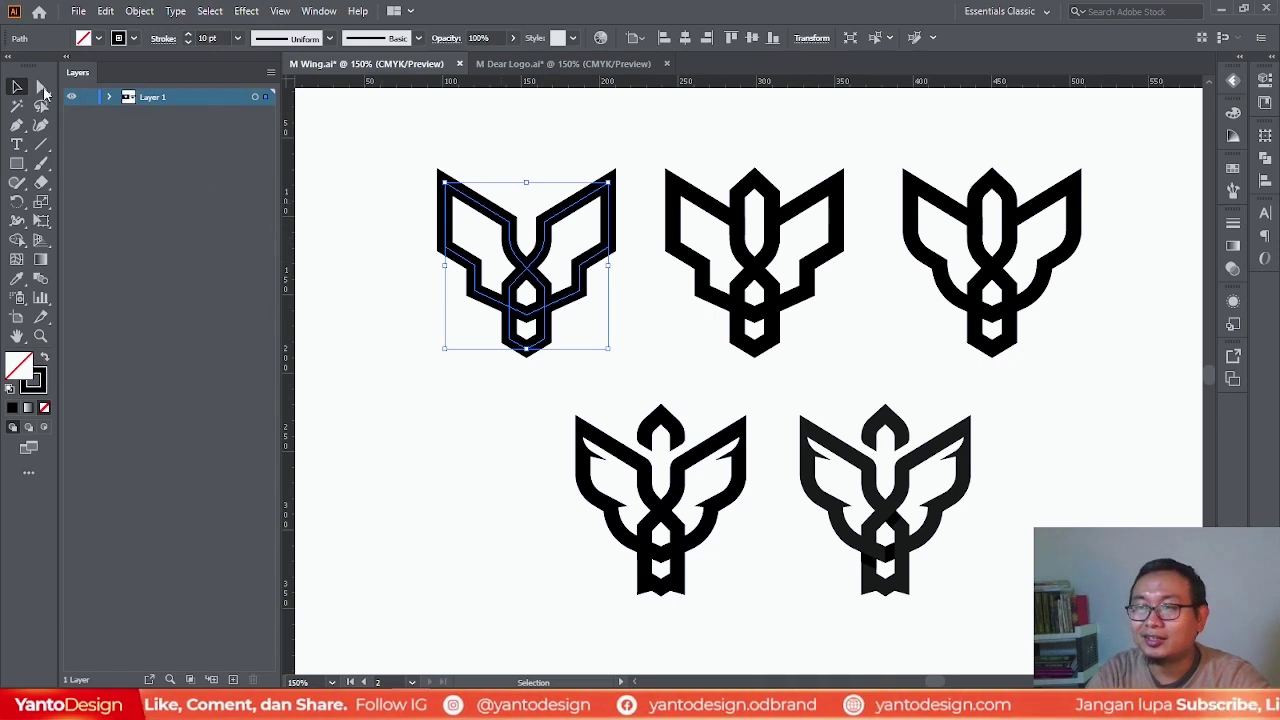
{"action": "key", "text": "a"}
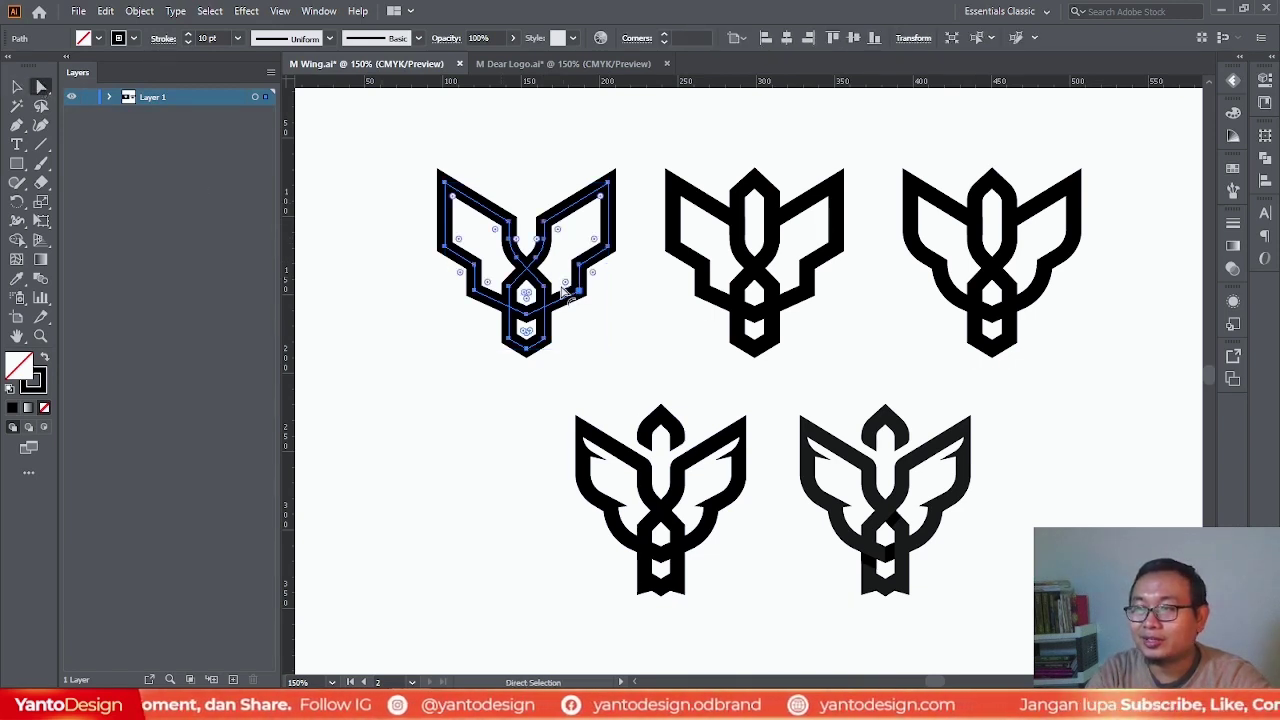
{"action": "left_click", "coordinate": [517, 249]}
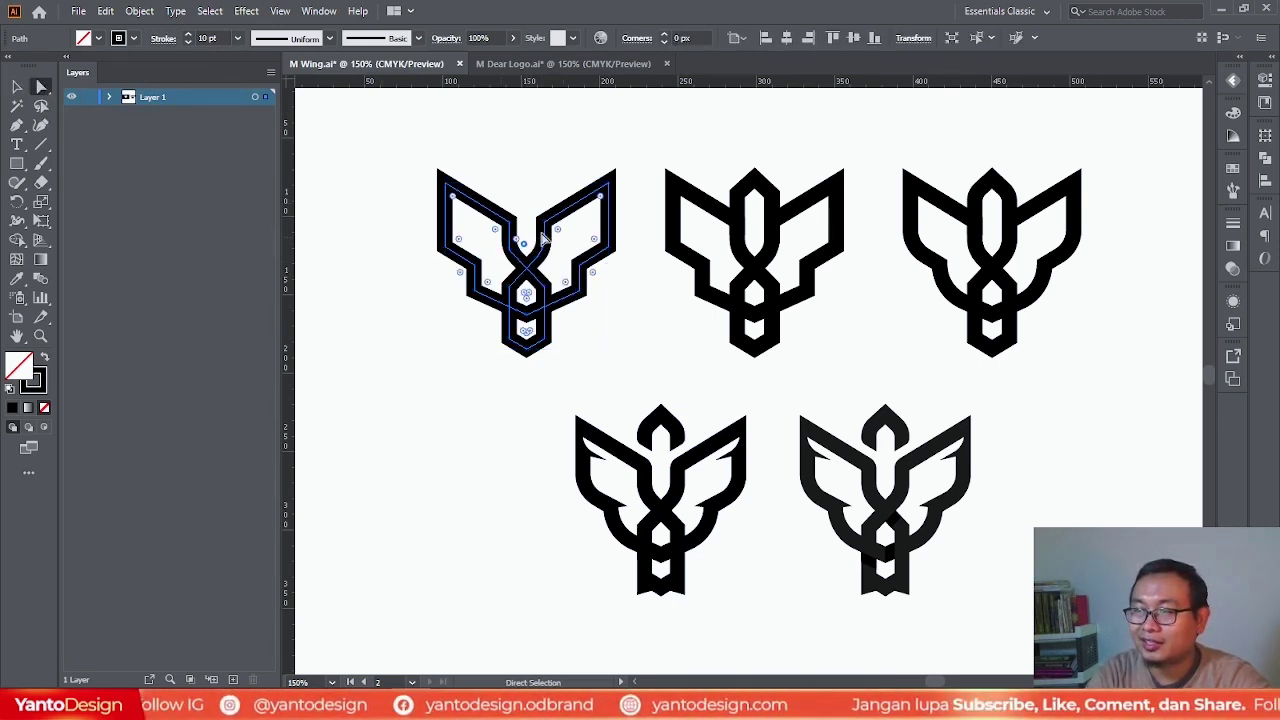
{"action": "left_click", "coordinate": [525, 250]}
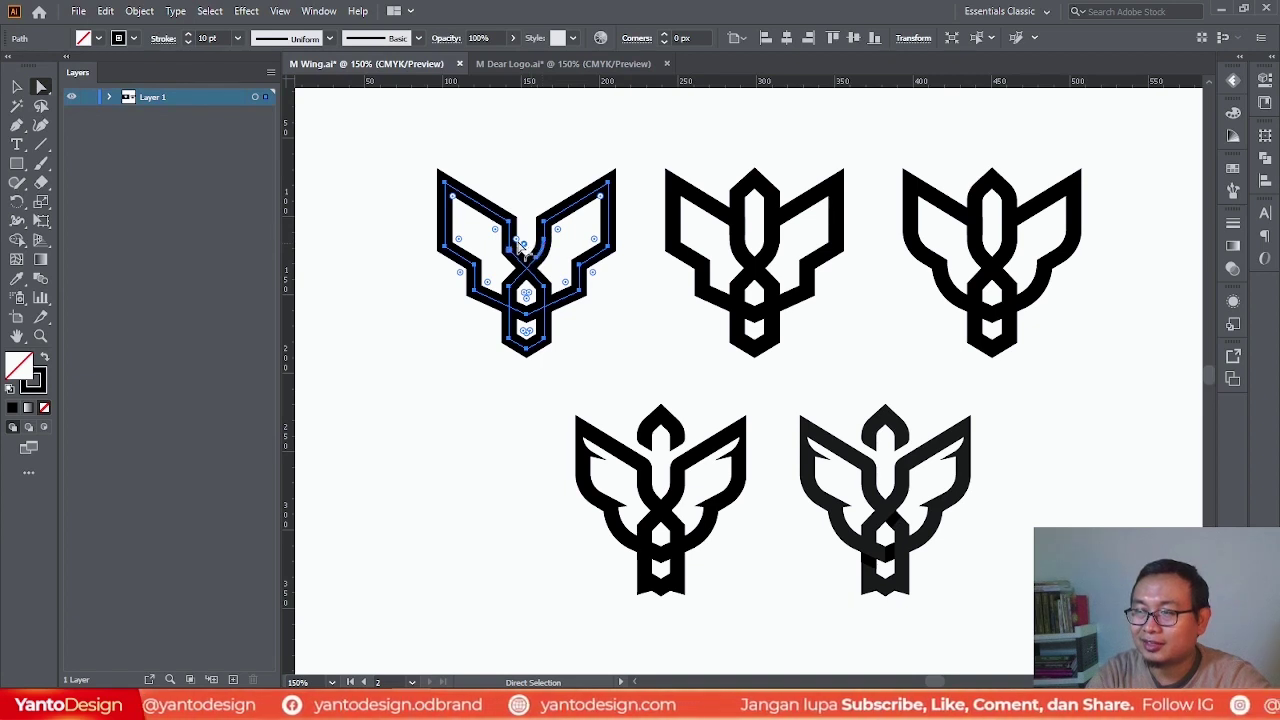
{"action": "left_click", "coordinate": [595, 302]}
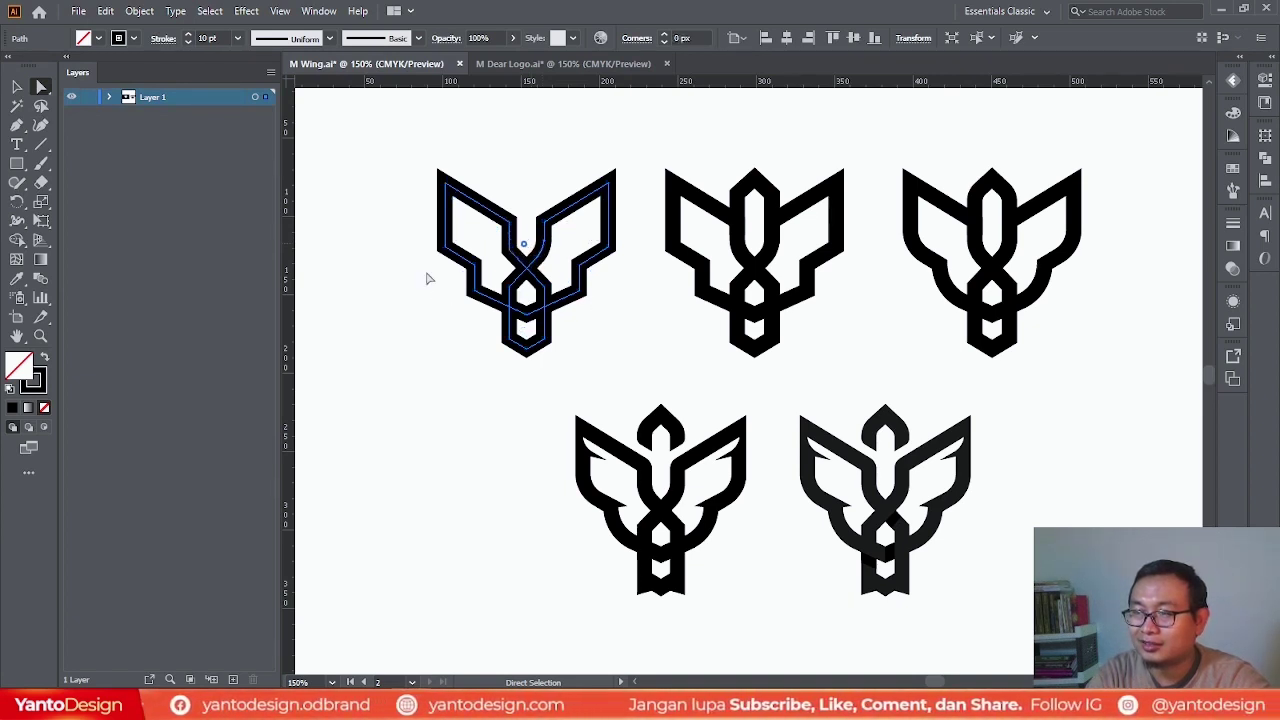
{"action": "left_click", "coordinate": [517, 245]}
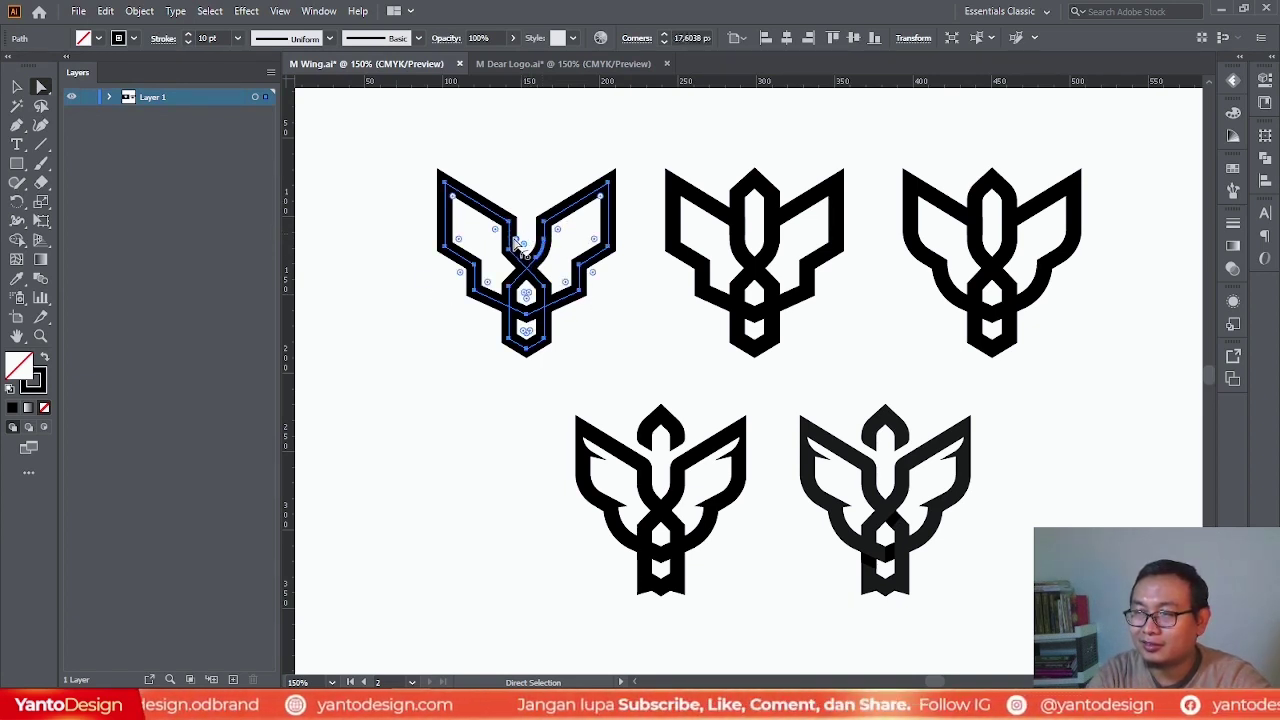
{"action": "left_click", "coordinate": [796, 343]}
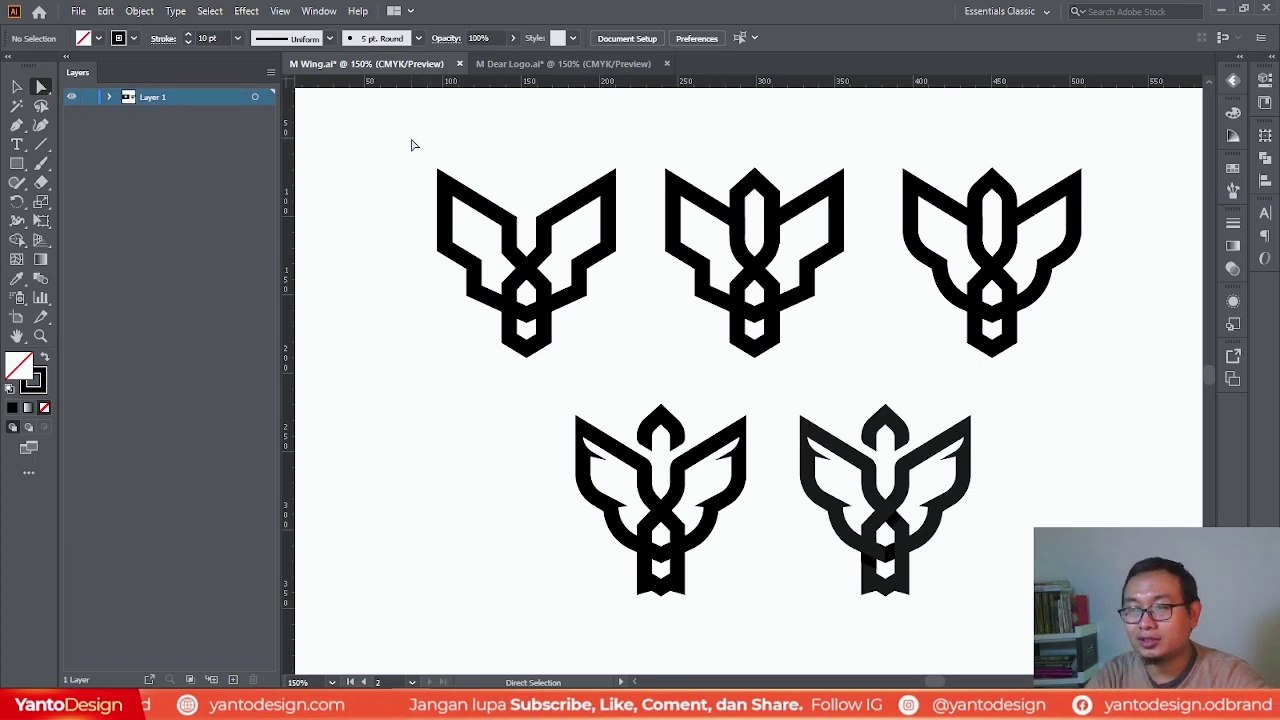
Review the Pen tool variants and the stroke weight choices for the first bird outline.
{"action": "left_click_drag", "start_coordinate": [386, 143], "coordinate": [626, 360]}
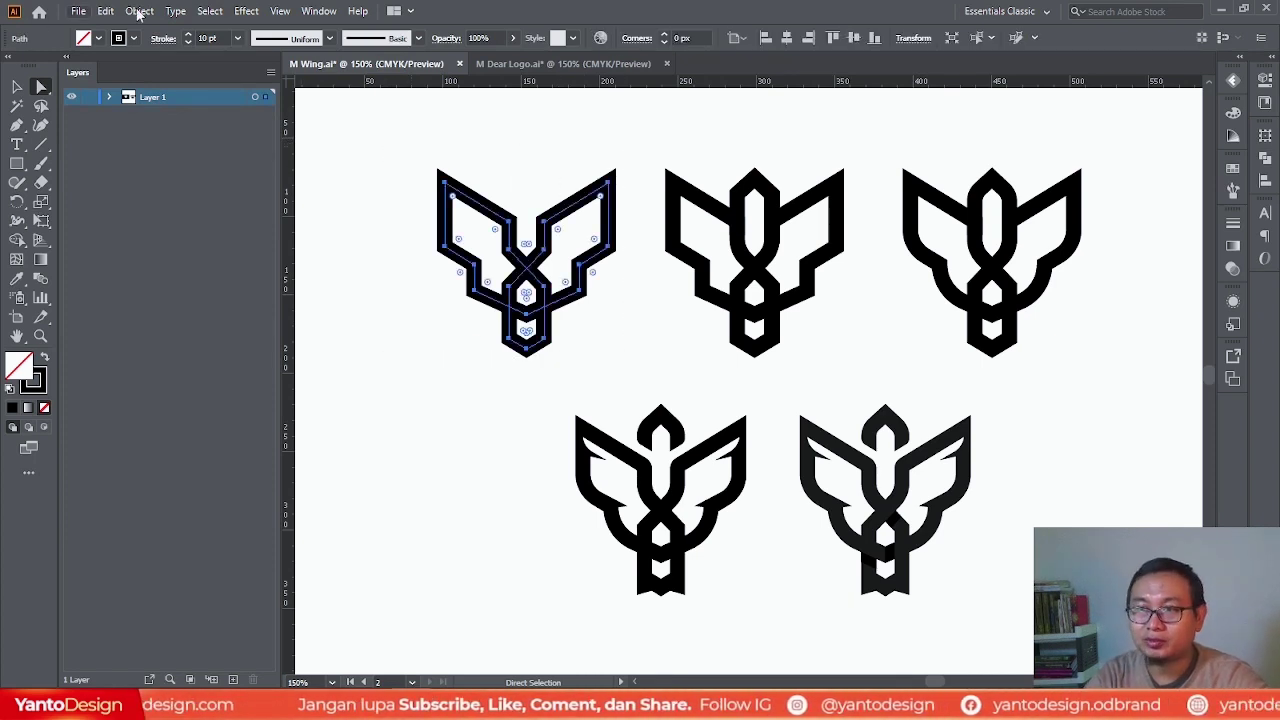
{"action": "left_click", "coordinate": [17, 127]}
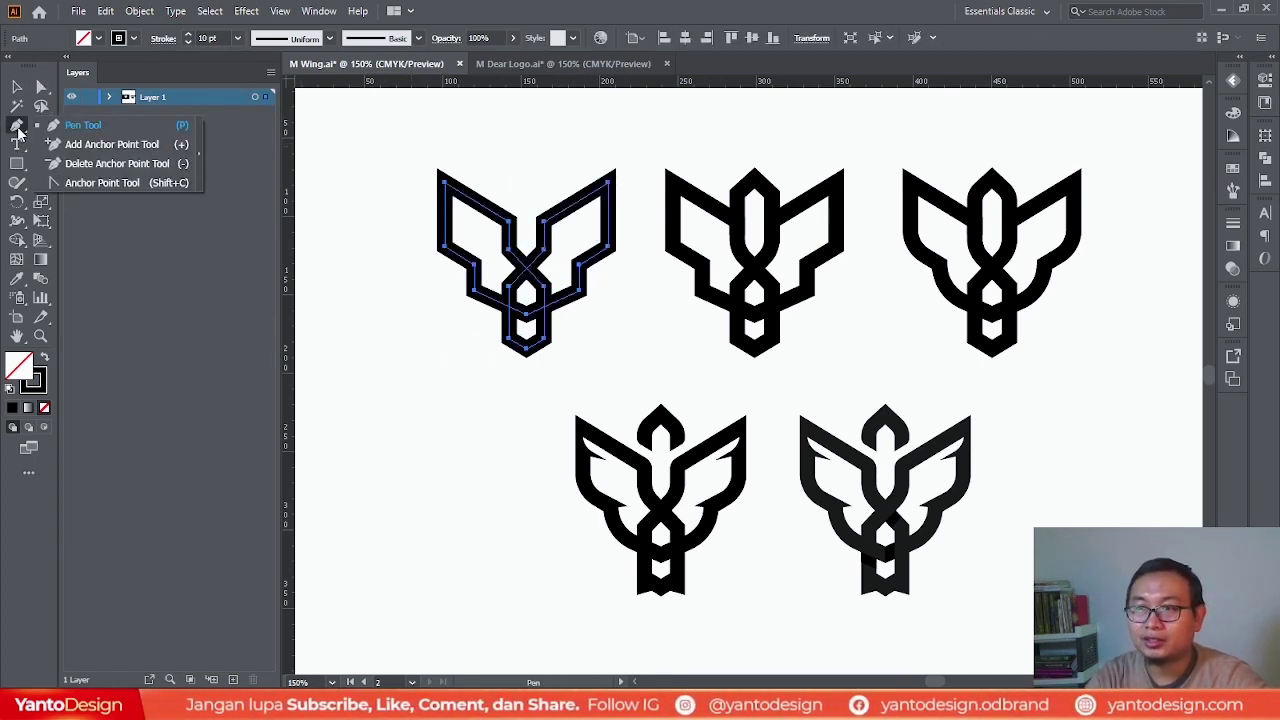
{"action": "left_click", "coordinate": [238, 39]}
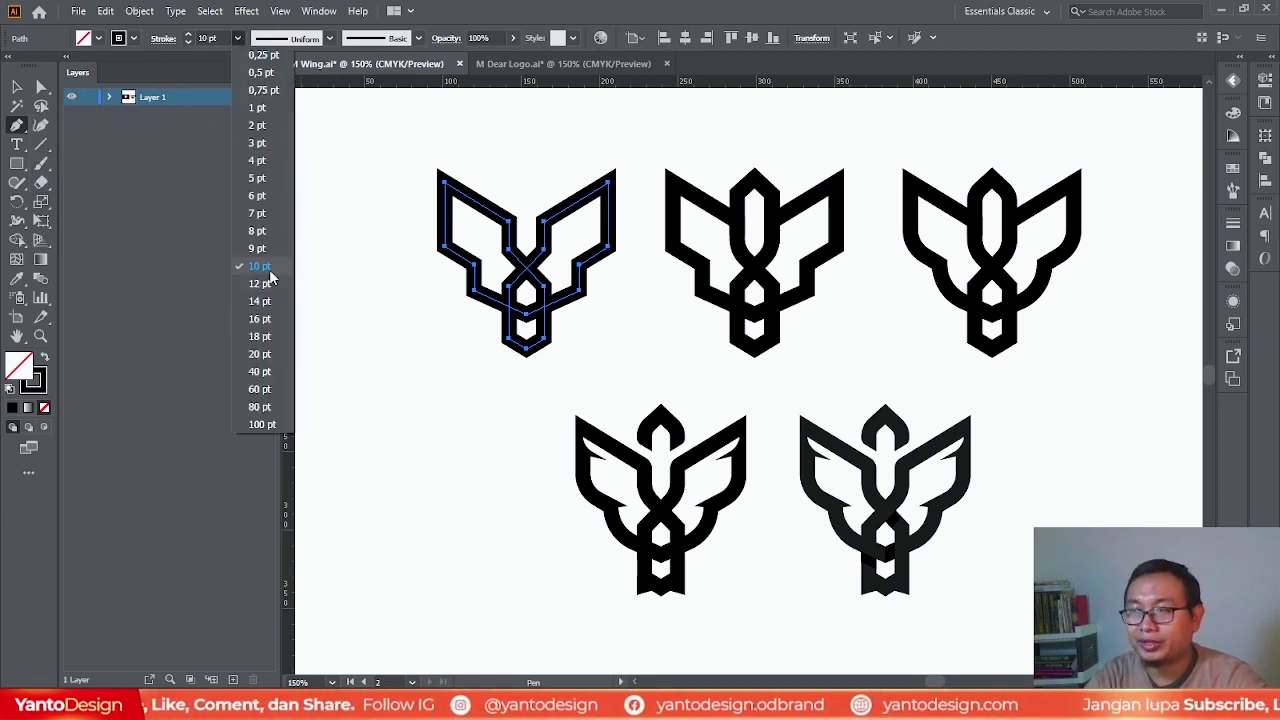
{"action": "left_click", "coordinate": [504, 8]}
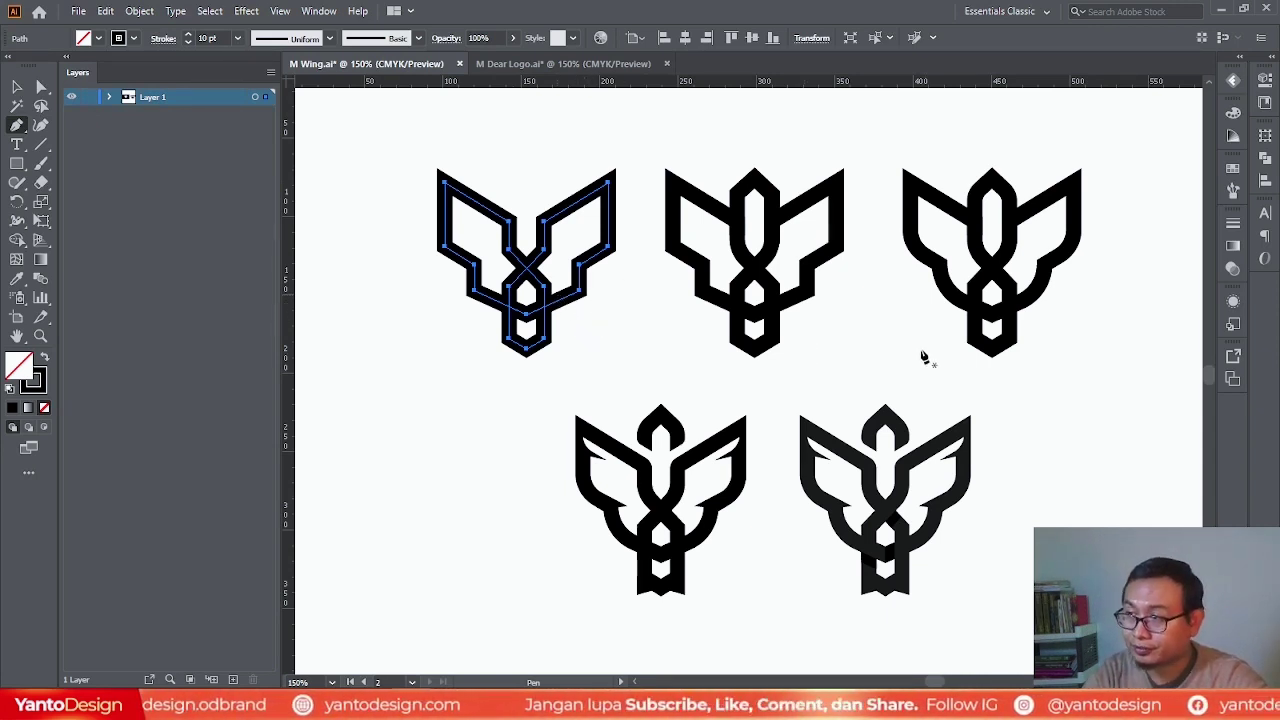
{"action": "left_click", "coordinate": [16, 87]}
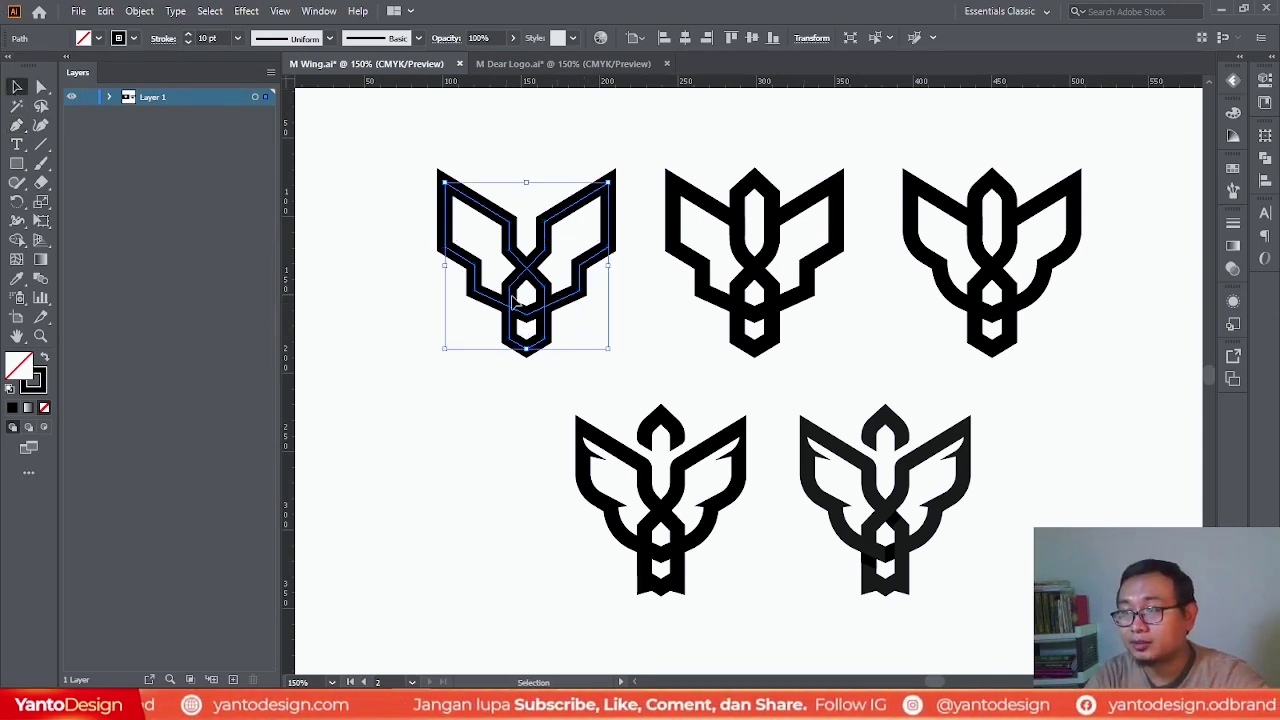
{"action": "left_click", "coordinate": [573, 290]}
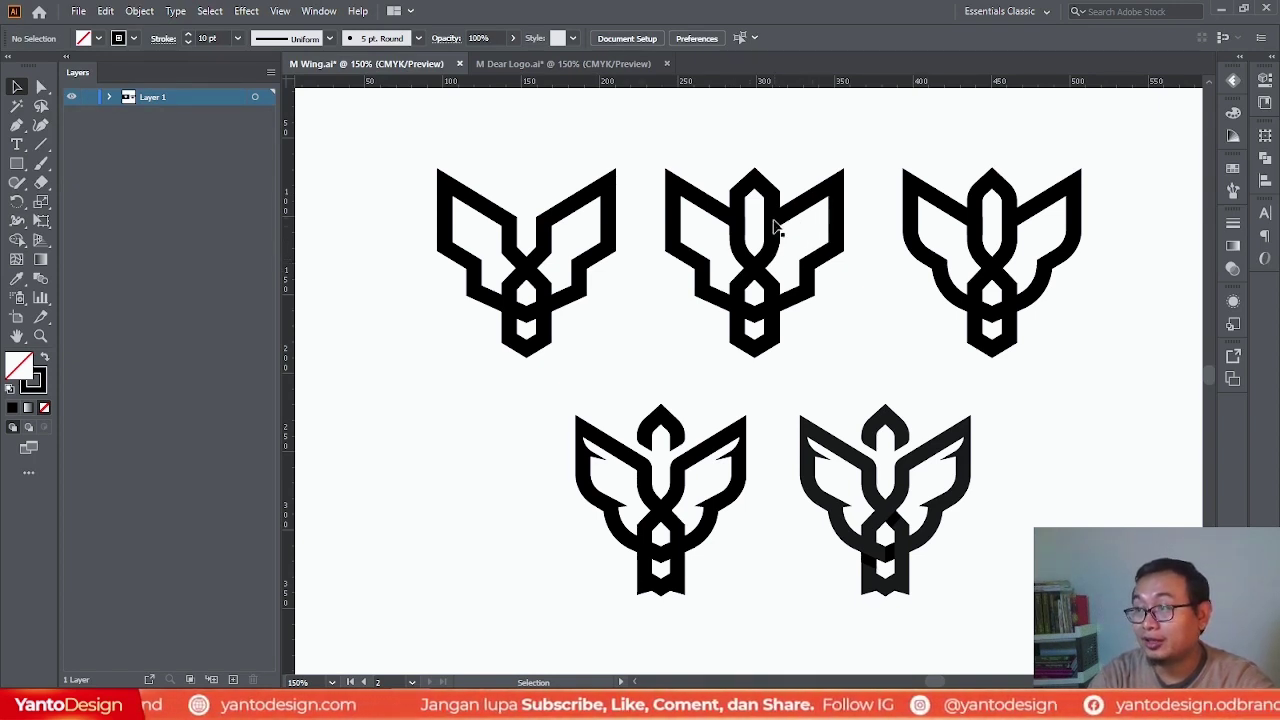
Round the two side corners of the head outline in the second bird stage to about 6.5 px.
{"action": "left_click_drag", "start_coordinate": [744, 155], "coordinate": [790, 232]}
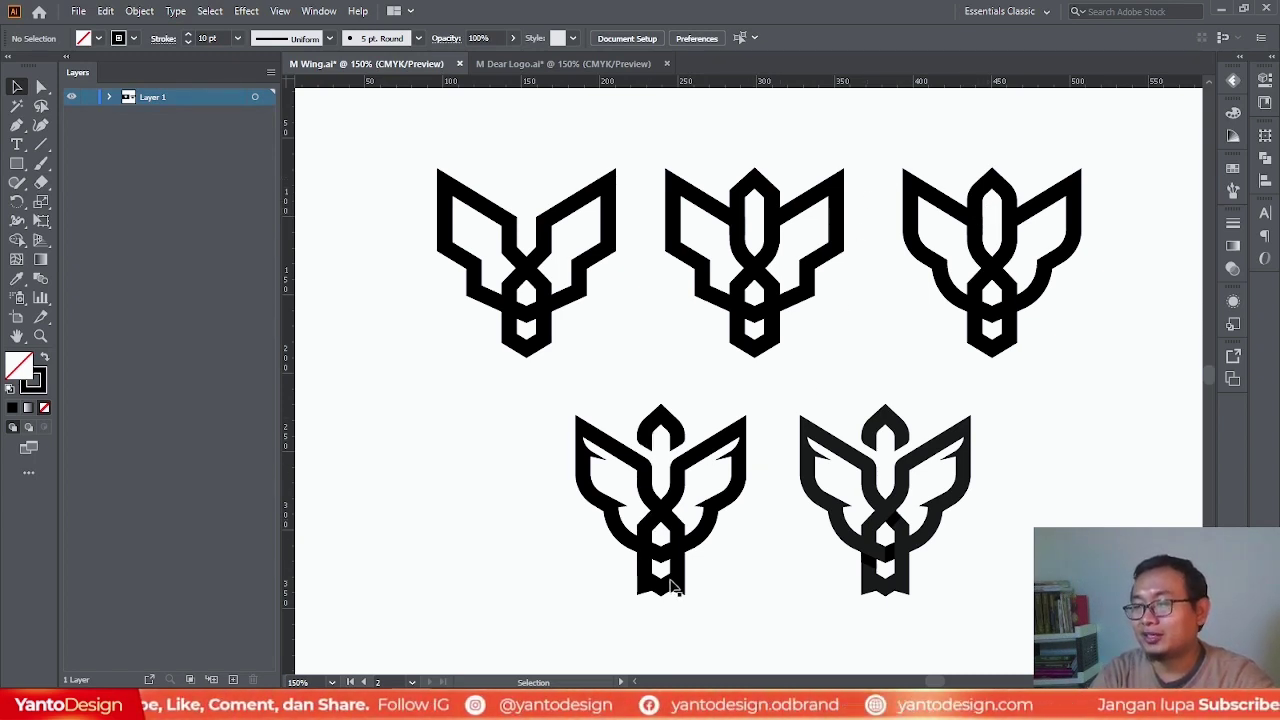
{"action": "left_click", "coordinate": [757, 185]}
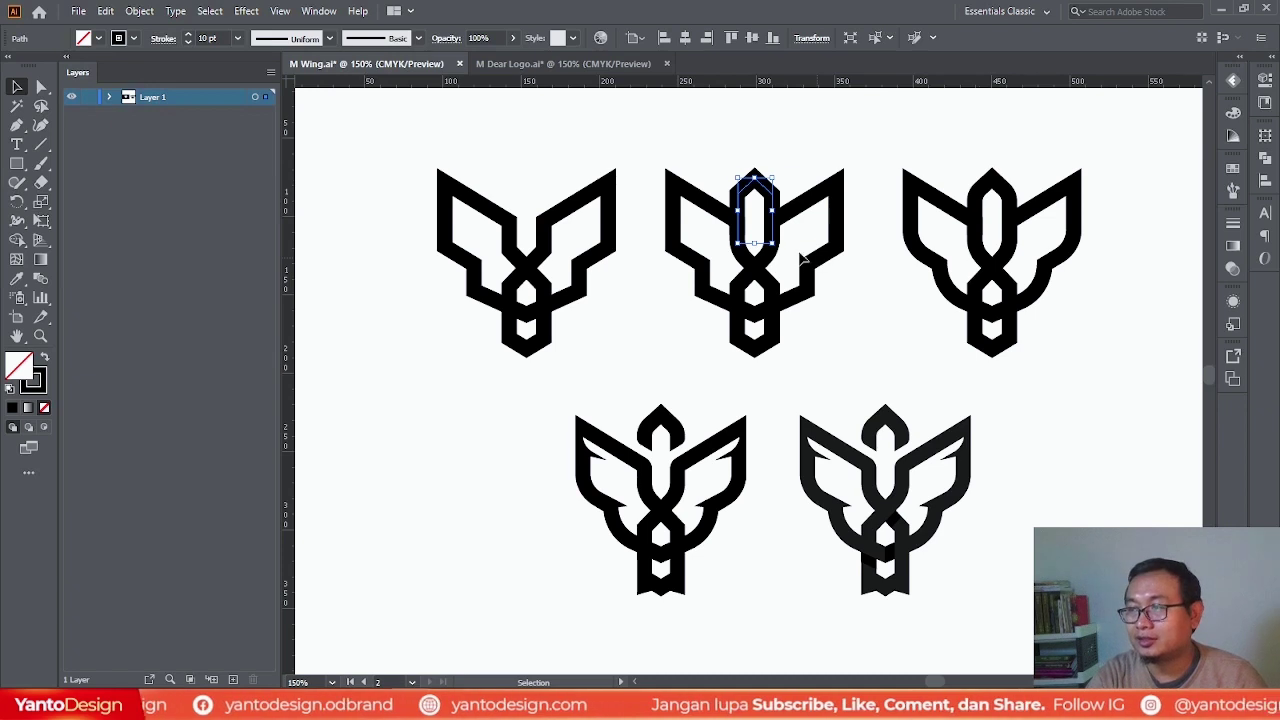
{"action": "left_click", "coordinate": [41, 87]}
{"action": "scroll", "coordinate": [722, 162], "scroll_direction": "up", "scroll_amount": 2}
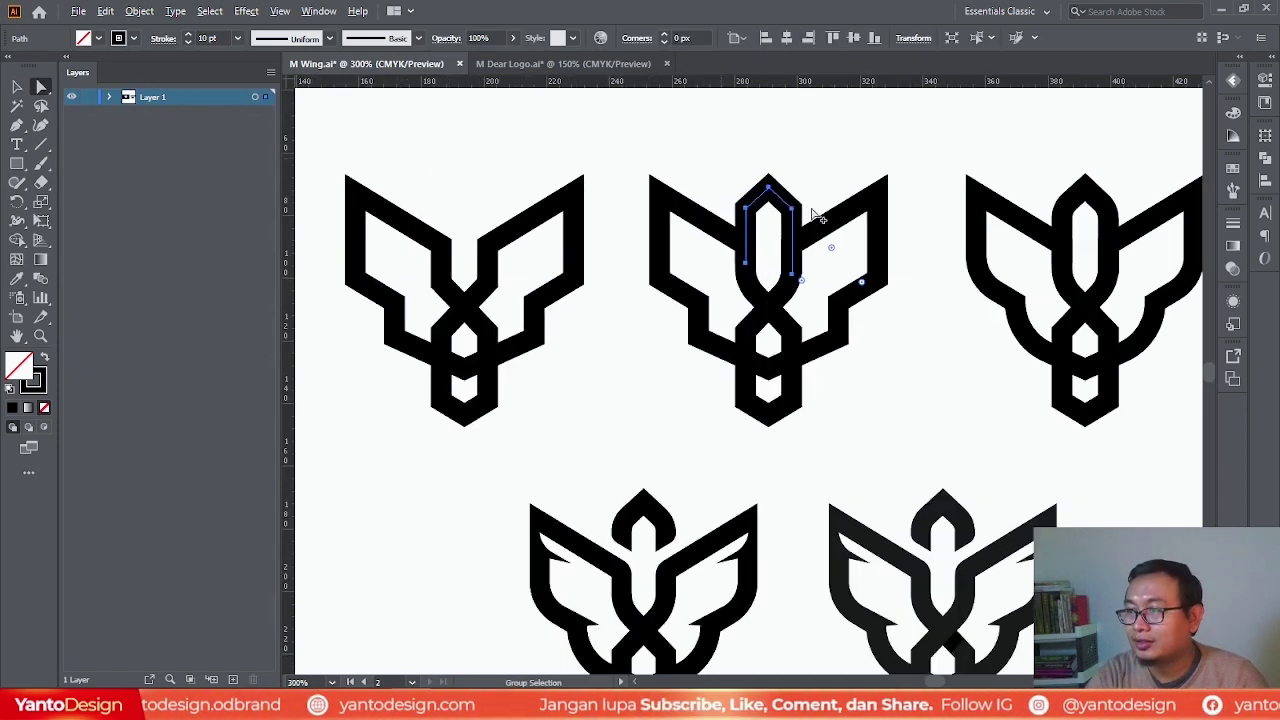
{"action": "left_click_drag", "start_coordinate": [777, 243], "coordinate": [812, 252]}
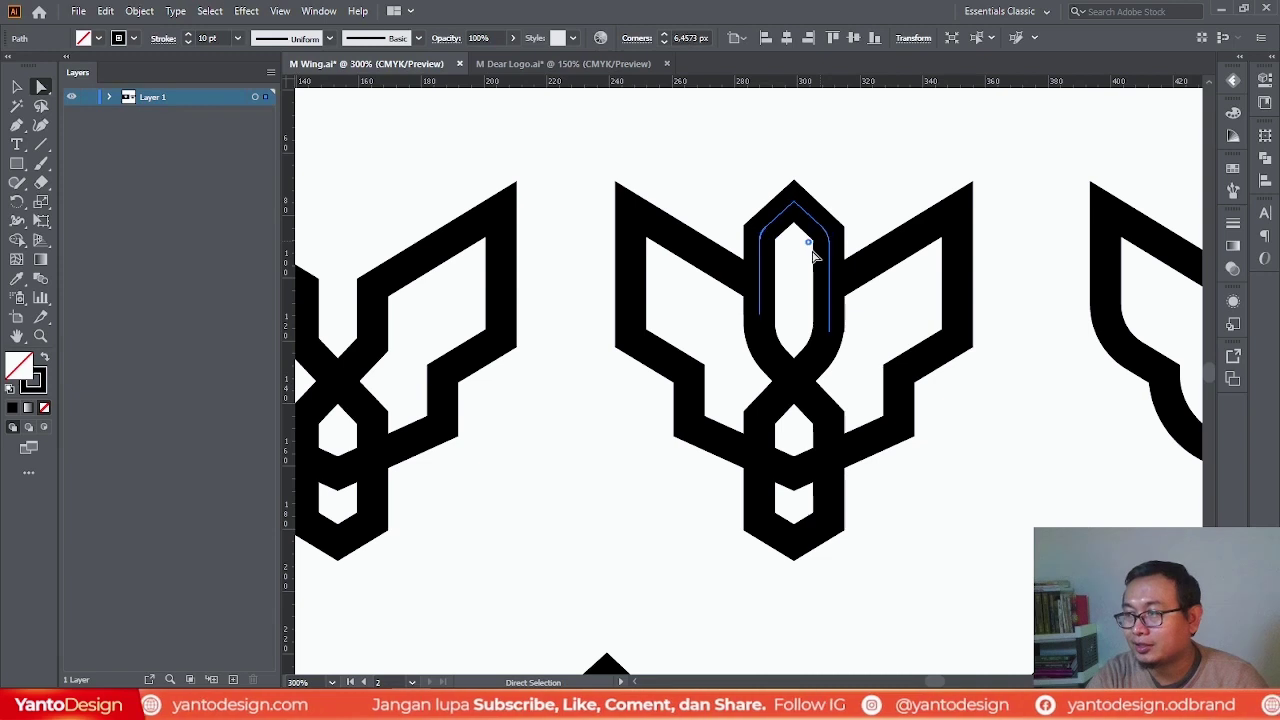
{"action": "left_click", "coordinate": [909, 246]}
Round the outer lower corners of both upper wing sections in the second bird stage to about 26.8 px.
{"action": "scroll", "coordinate": [903, 297], "scroll_direction": "down", "scroll_amount": 1}
{"action": "left_click", "coordinate": [918, 321]}
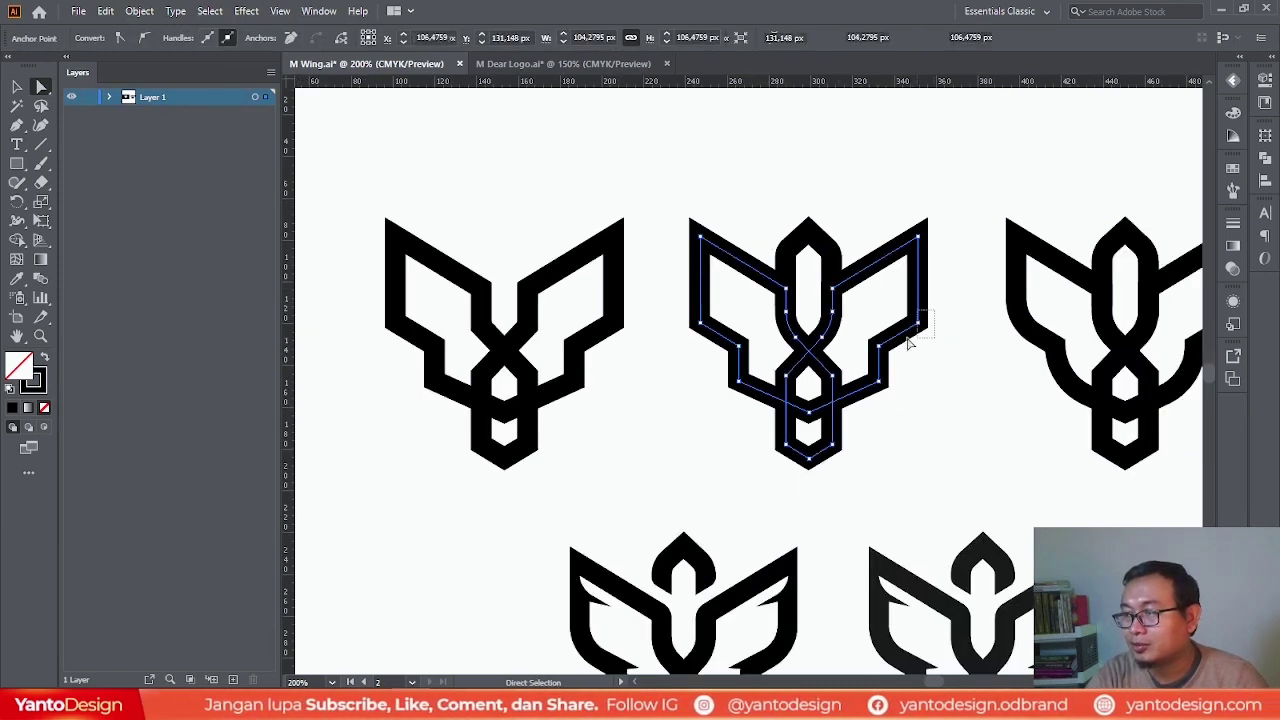
{"action": "left_click", "coordinate": [699, 321], "text": "shift"}
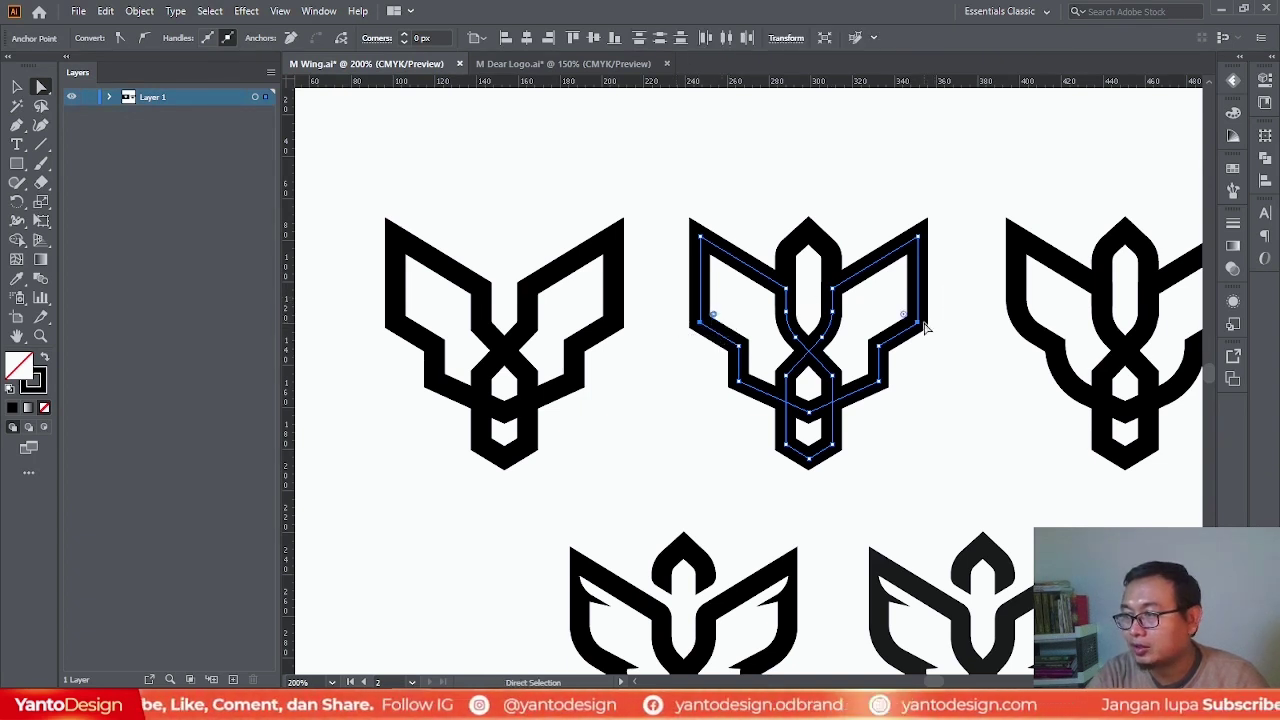
{"action": "left_click_drag", "start_coordinate": [908, 320], "coordinate": [861, 290]}
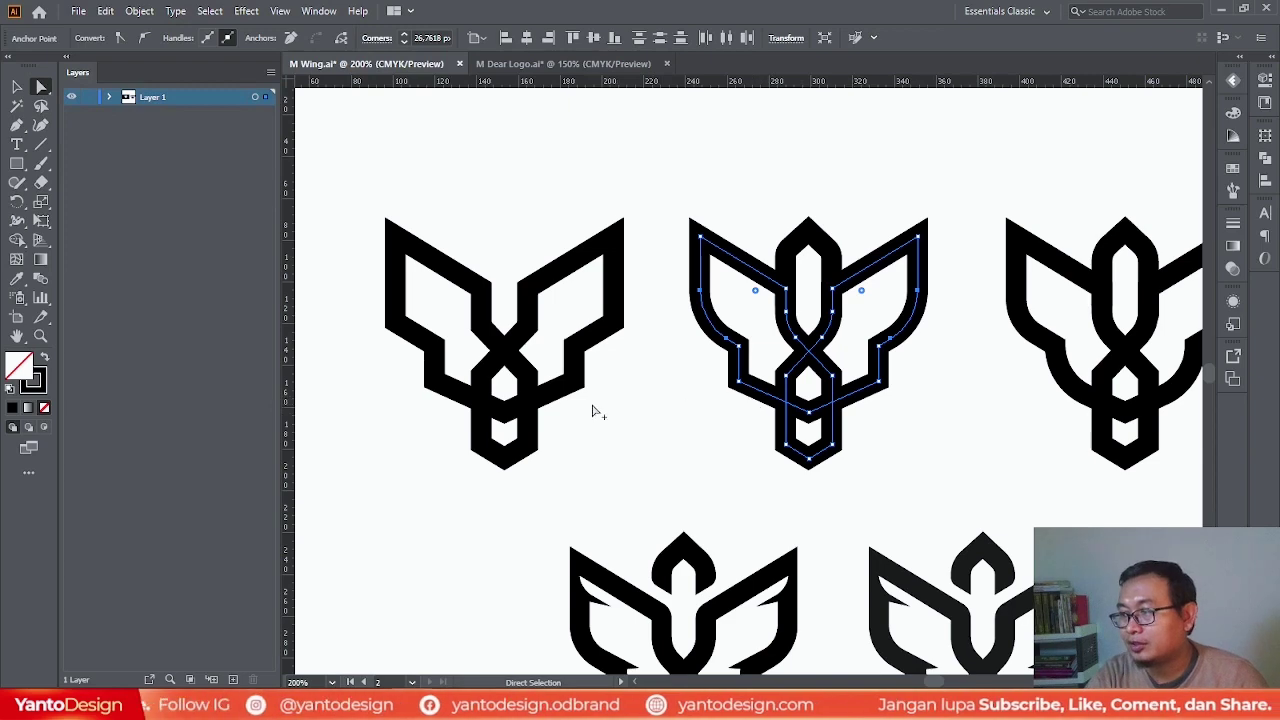
Round the outer corners of both lower wing sections in the second bird stage to about 25.9 px and deselect the outline.
{"action": "scroll", "coordinate": [777, 407], "scroll_direction": "down", "scroll_amount": 5}
{"action": "scroll", "coordinate": [803, 401], "scroll_direction": "up", "scroll_amount": 6}
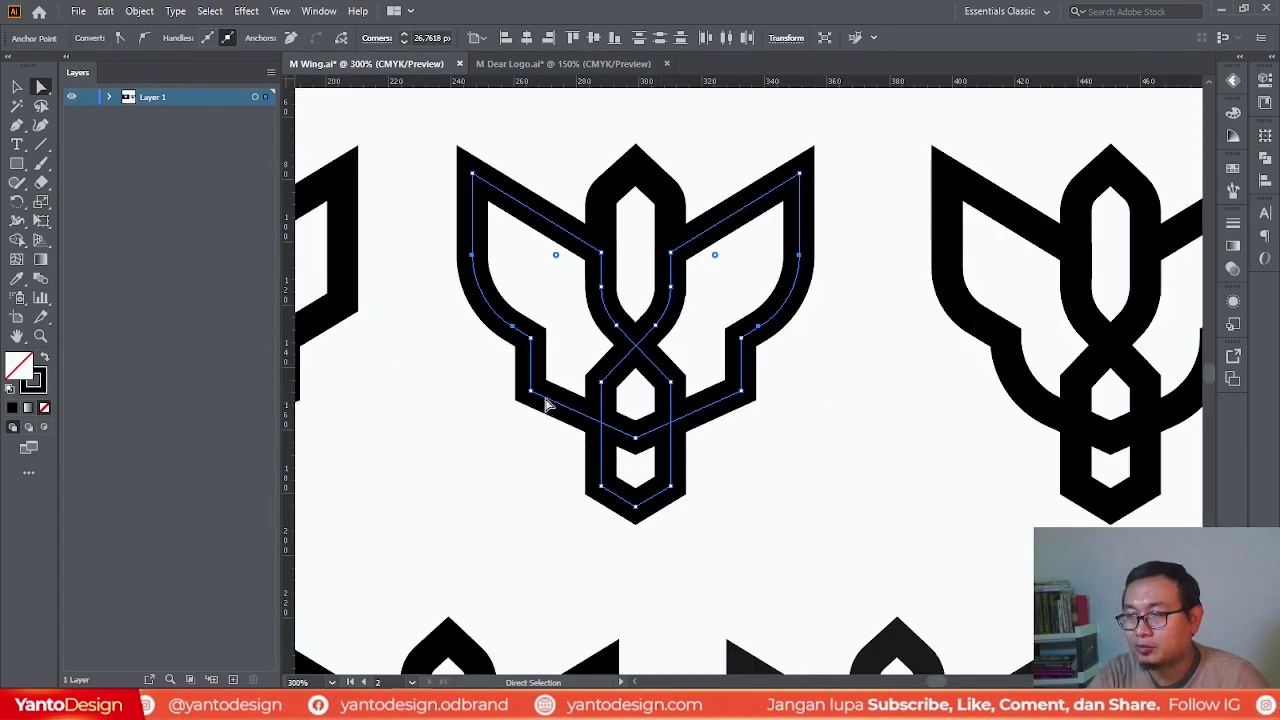
{"action": "left_click", "coordinate": [530, 391]}
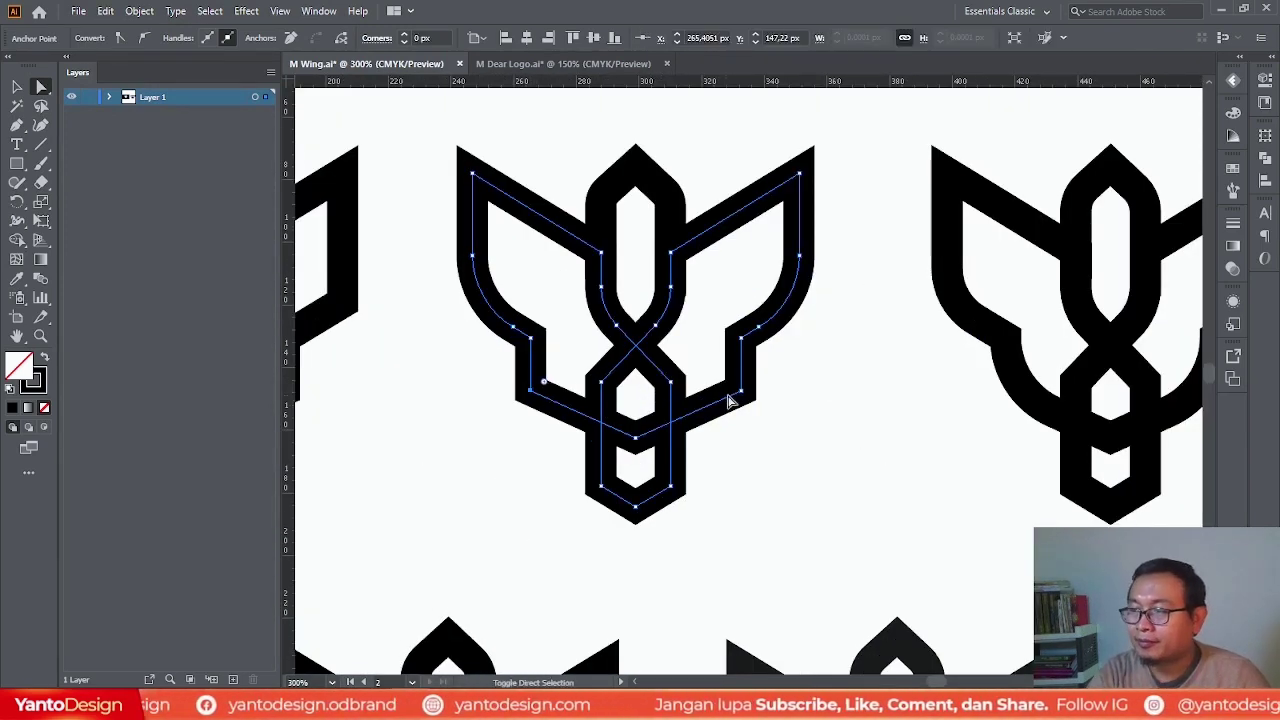
{"action": "left_click_drag", "start_coordinate": [789, 380], "coordinate": [731, 405]}
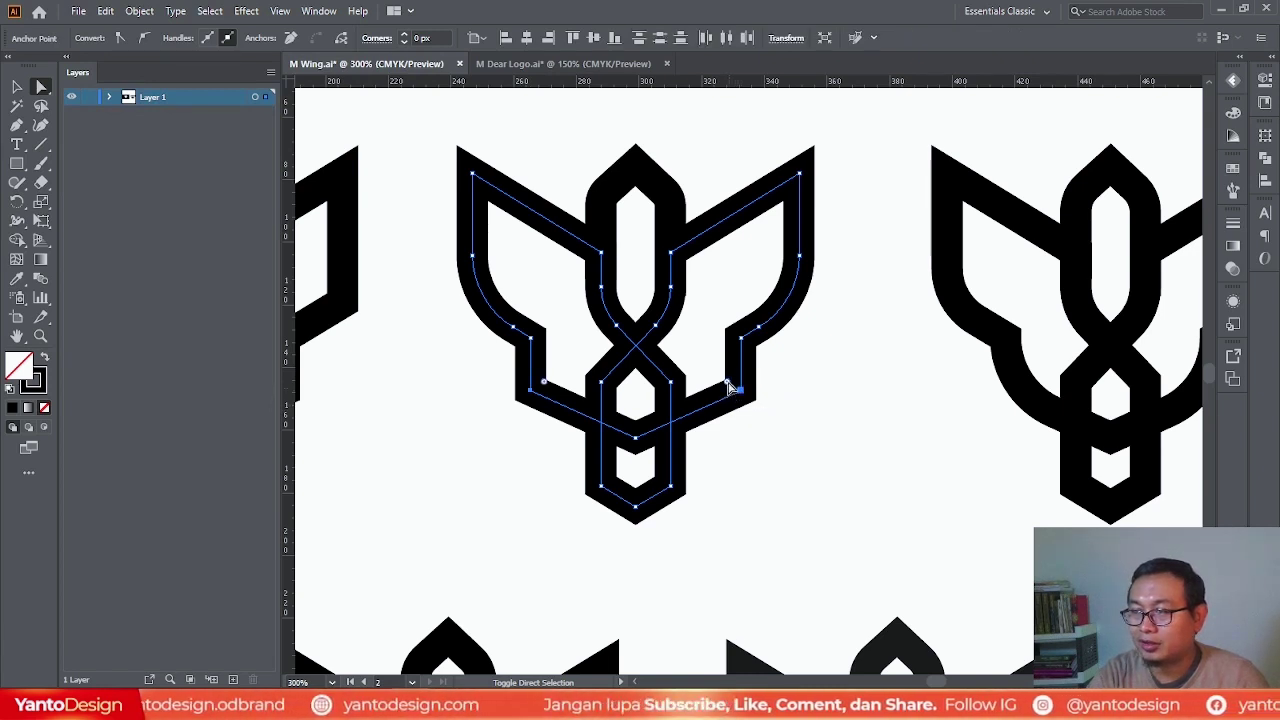
{"action": "left_click", "coordinate": [531, 390], "text": "shift"}
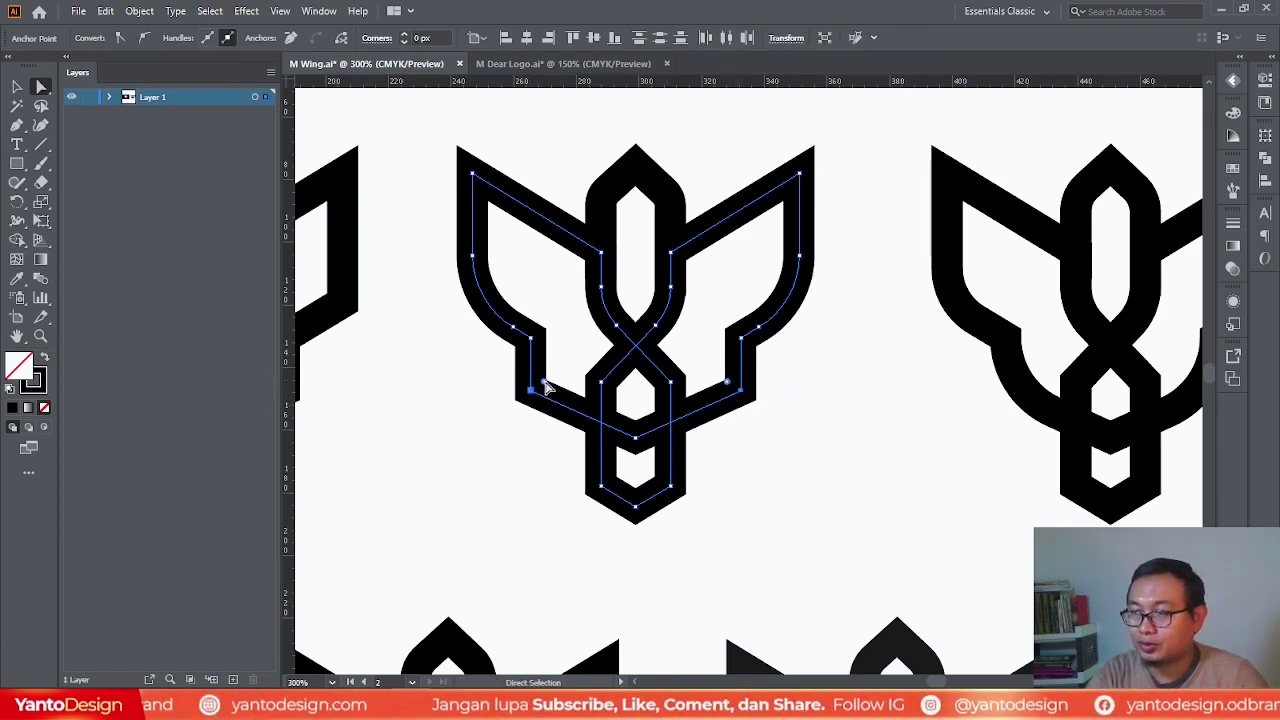
{"action": "left_click_drag", "start_coordinate": [547, 388], "coordinate": [617, 348]}
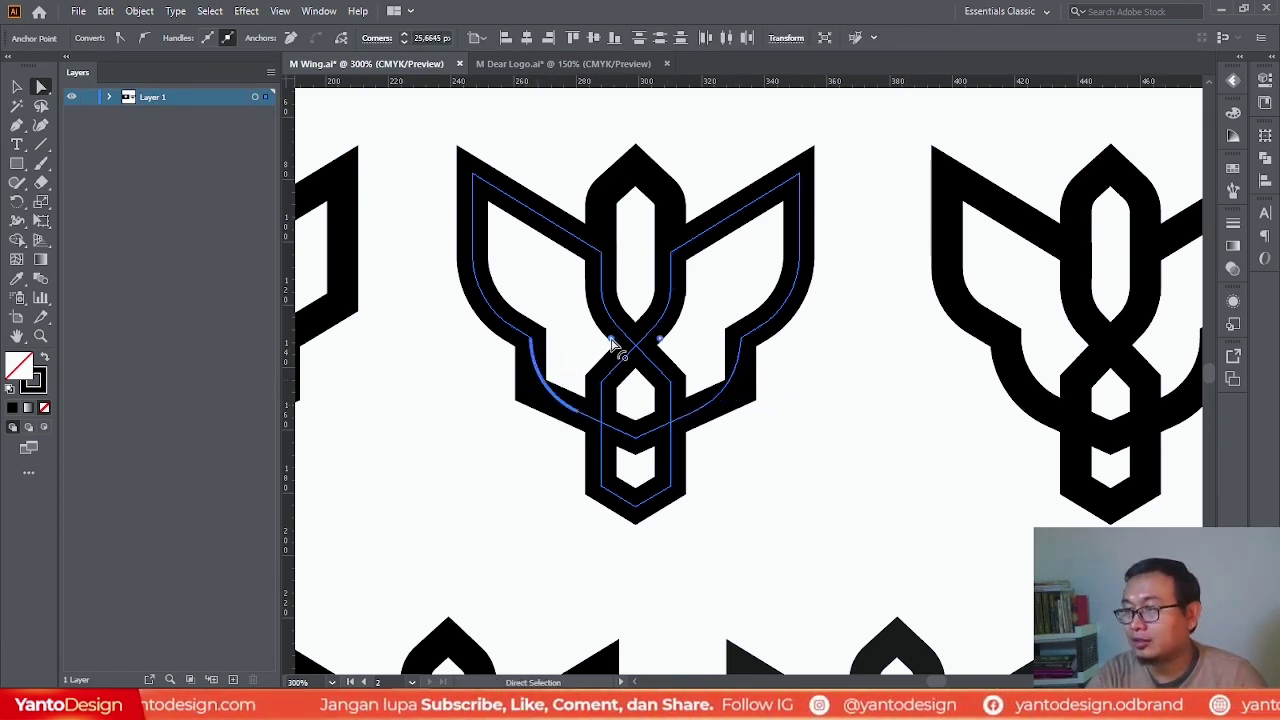
{"action": "key", "text": "ctrl+1"}
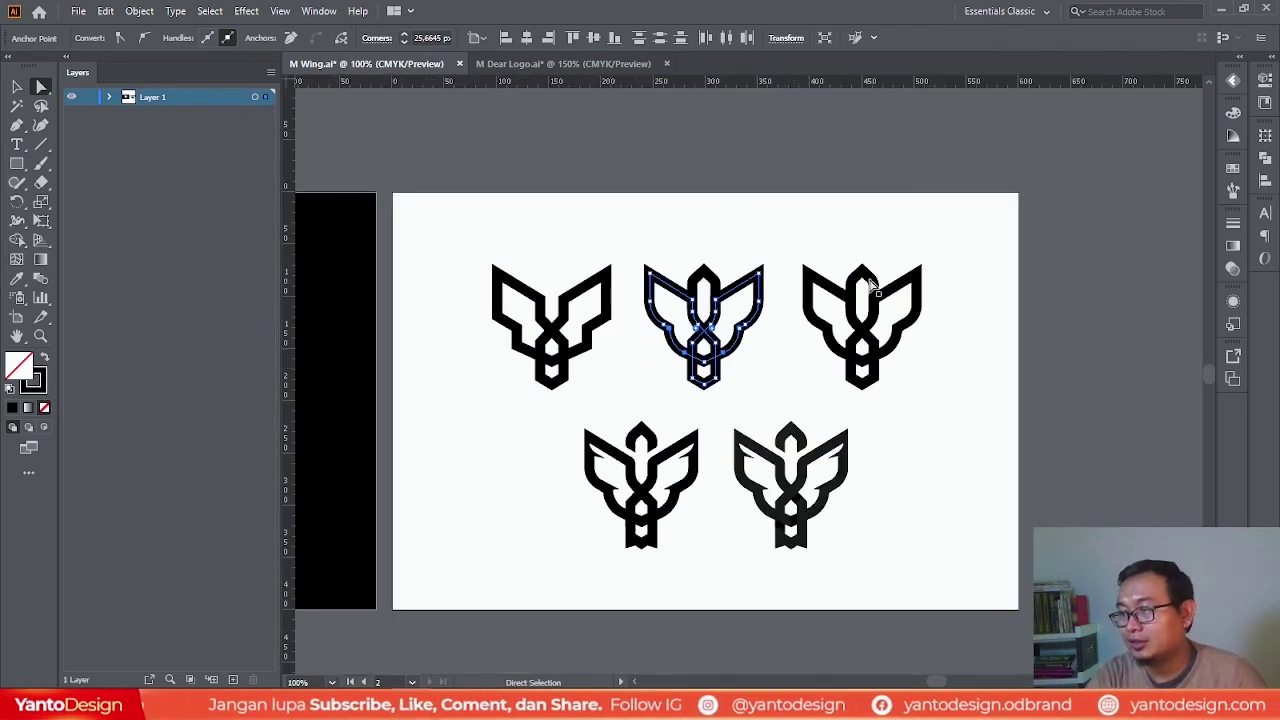
{"action": "left_click", "coordinate": [900, 400]}
Compare the bird stages in the upper row with the two feathered logos in the lower row, examining their wing and tail details.
{"action": "scroll", "coordinate": [886, 371], "scroll_direction": "down", "scroll_amount": 1}
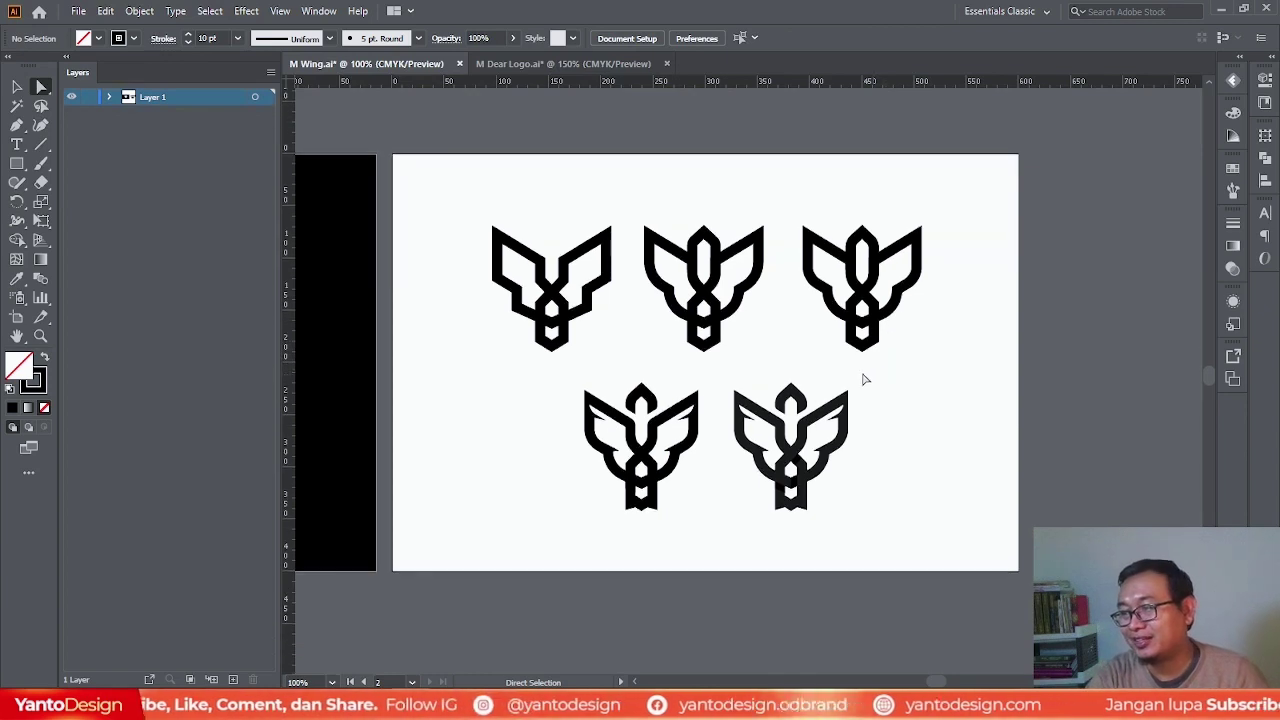
{"action": "scroll", "coordinate": [714, 386], "scroll_direction": "up", "scroll_amount": 2}
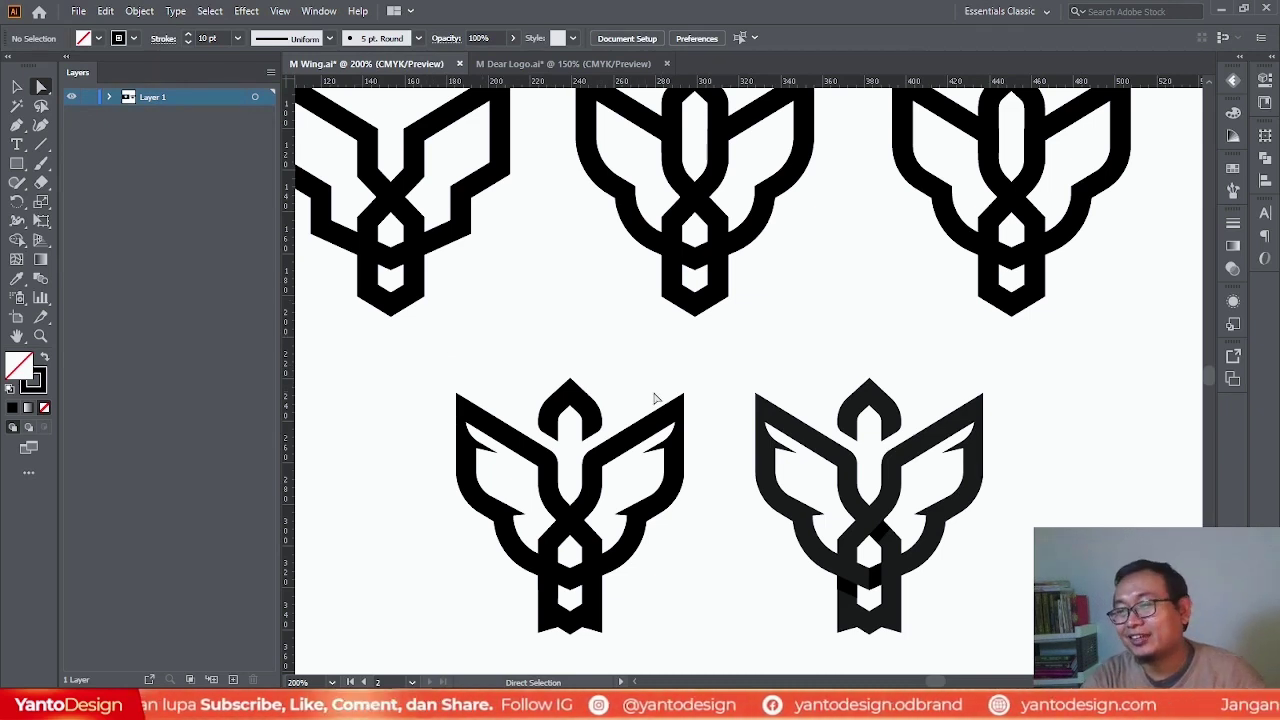
{"action": "scroll", "coordinate": [655, 467], "scroll_direction": "down", "scroll_amount": 1}
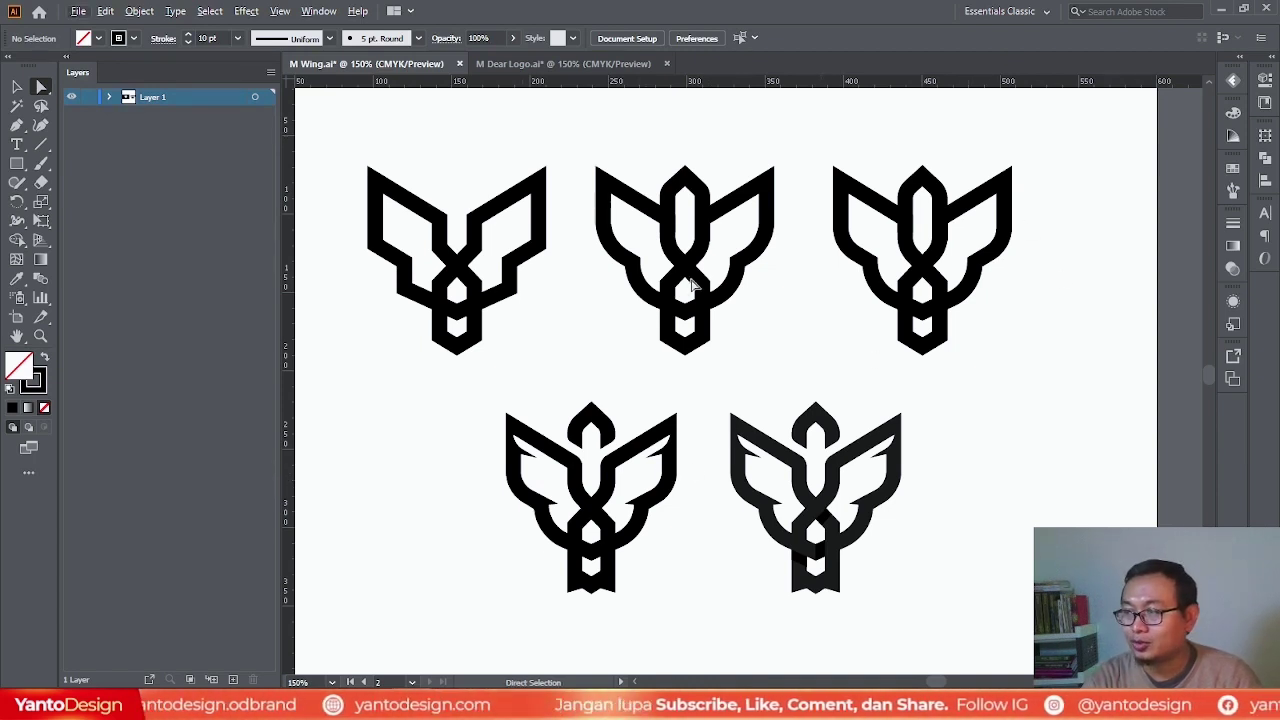
{"action": "scroll", "coordinate": [582, 476], "scroll_direction": "up", "scroll_amount": 1}
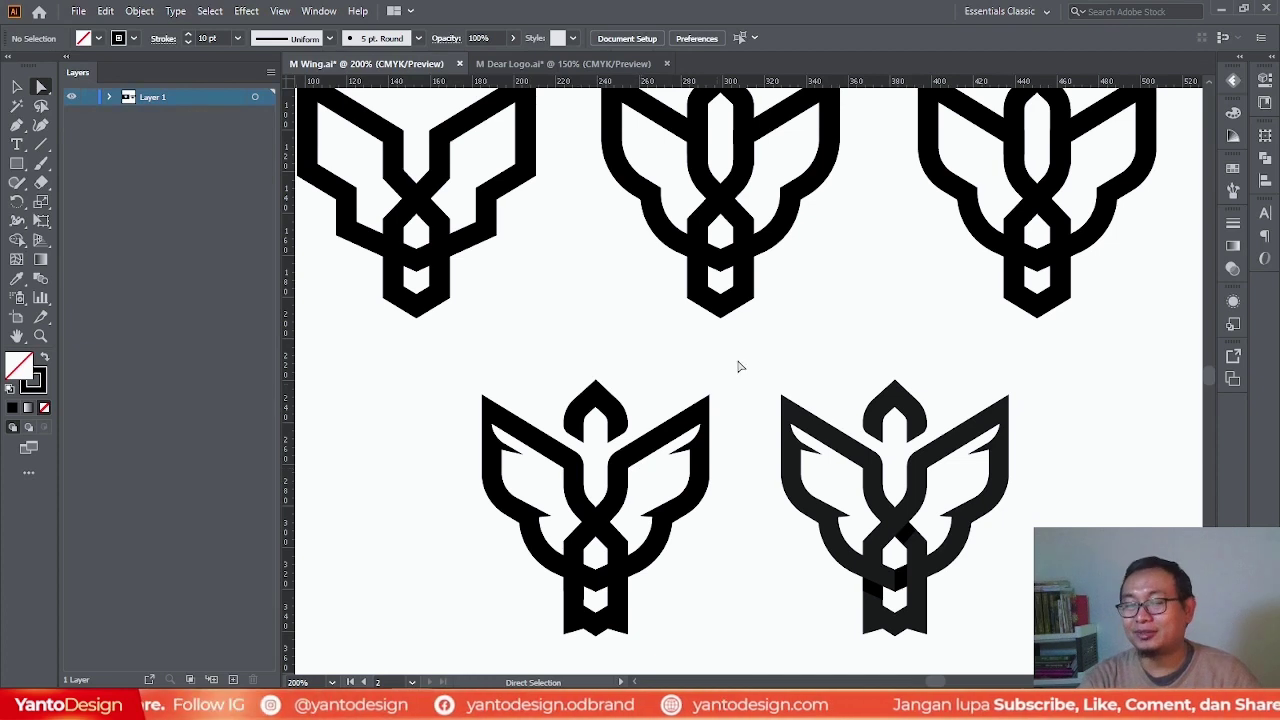
{"action": "scroll", "coordinate": [700, 440], "scroll_direction": "down", "scroll_amount": 1}
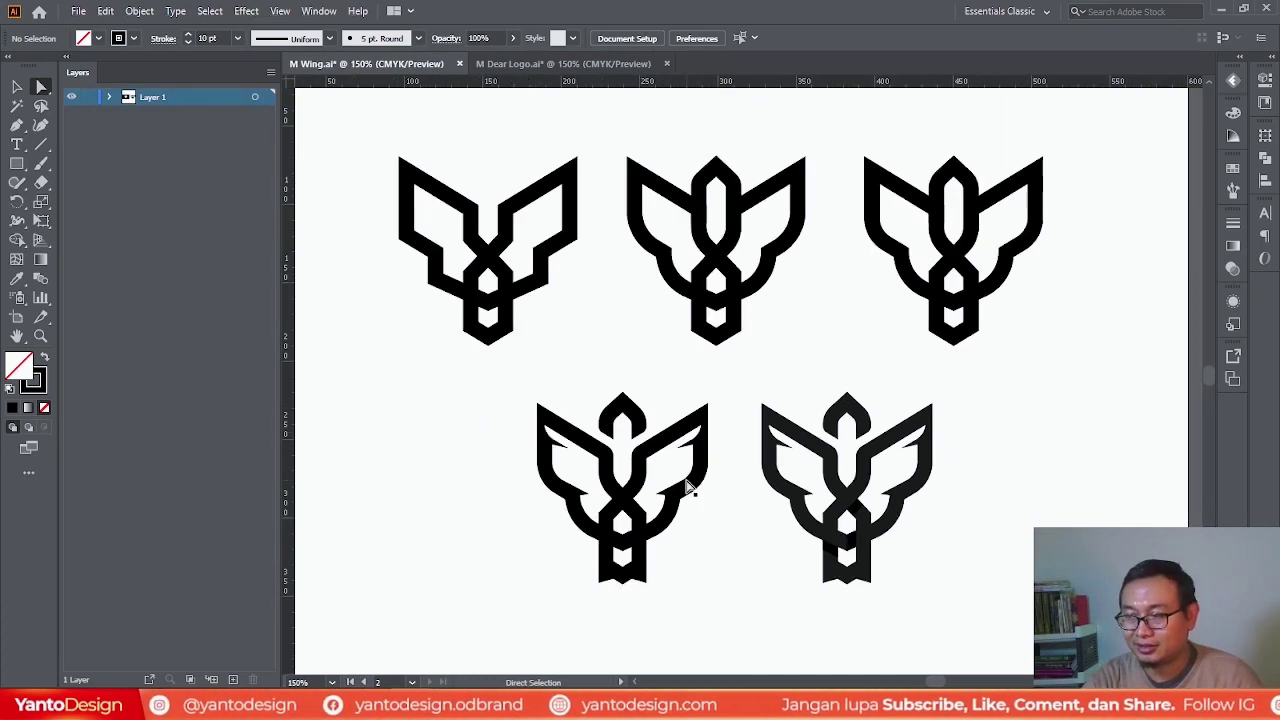
{"action": "scroll", "coordinate": [688, 475], "scroll_direction": "up", "scroll_amount": 2}
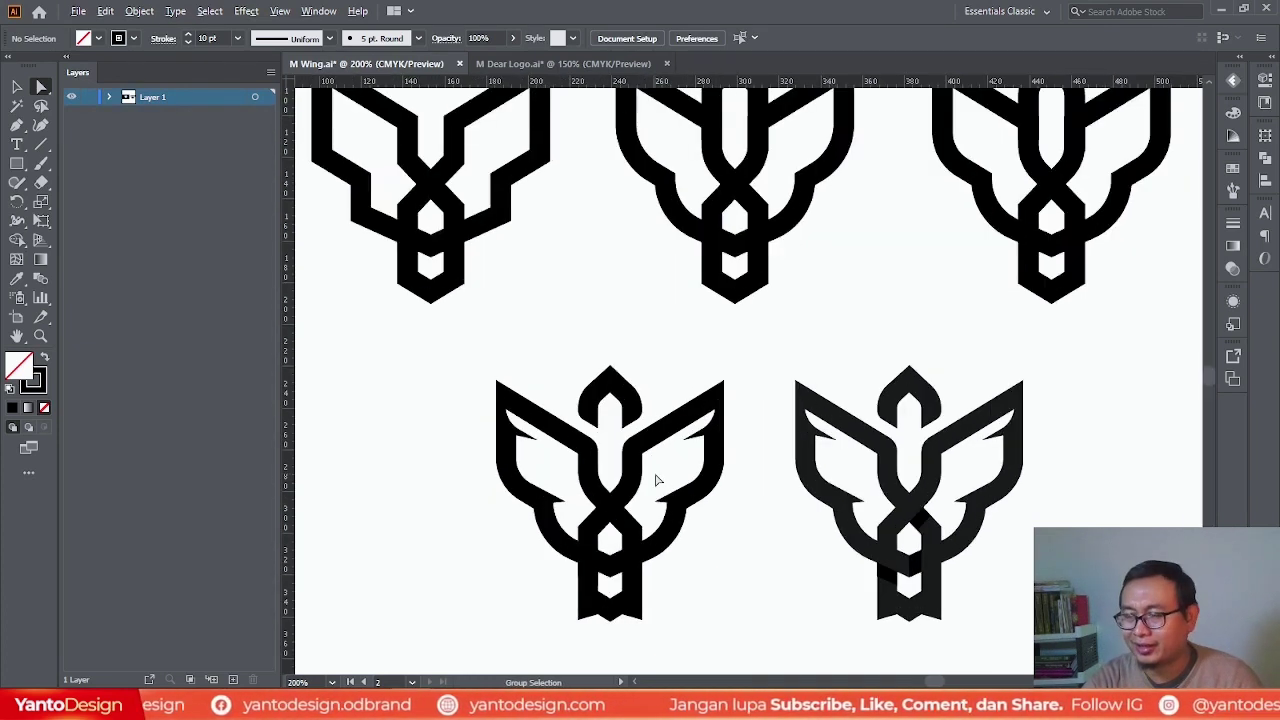
Examine the two feathered bird logos up close, comparing the solid version with the one shaded at its band overlaps.
{"action": "scroll", "coordinate": [794, 431], "scroll_direction": "down", "scroll_amount": 2}
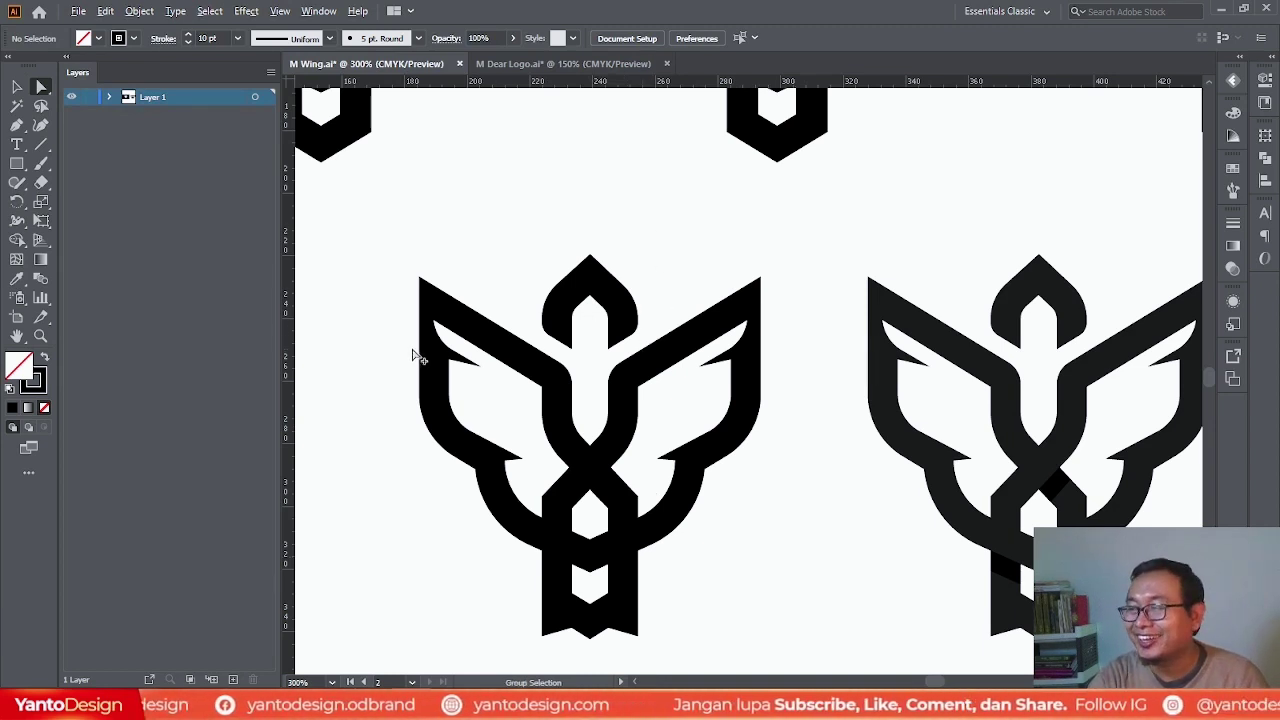
{"action": "key", "text": "alt"}
{"action": "scroll", "coordinate": [457, 417], "scroll_direction": "down", "scroll_amount": 1}
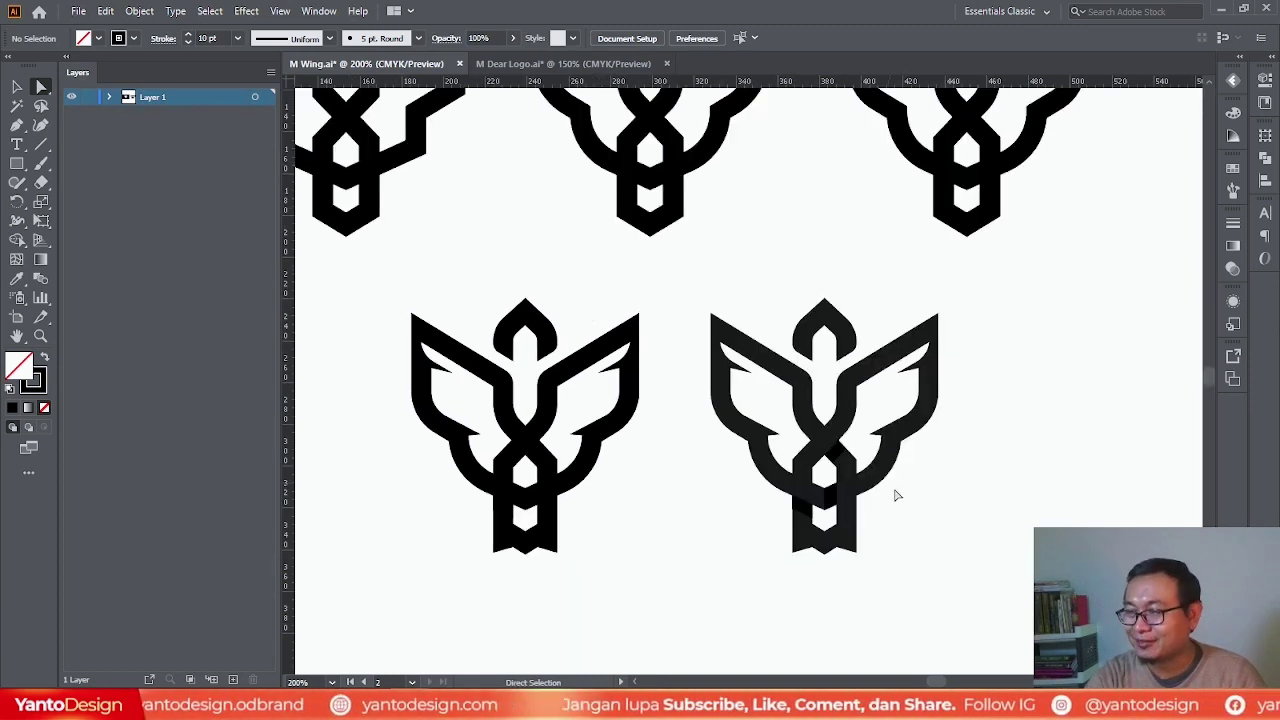
{"action": "scroll", "coordinate": [851, 451], "scroll_direction": "up", "scroll_amount": 1}
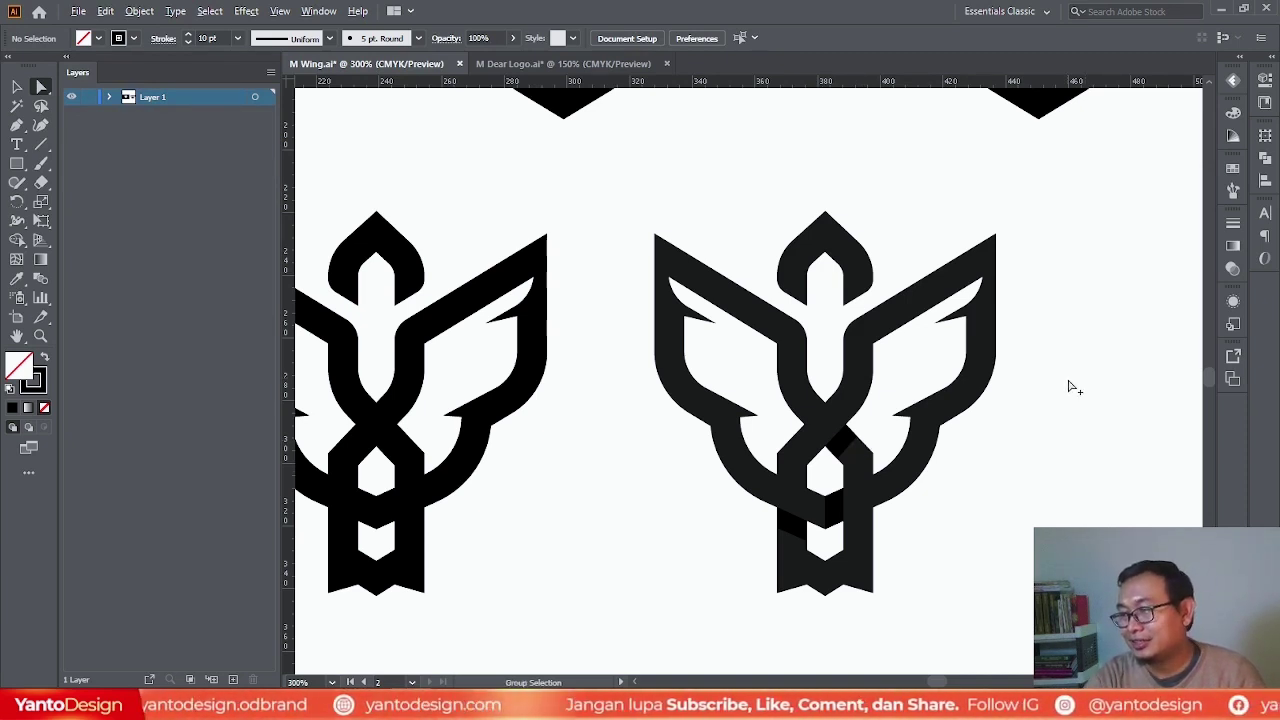
{"action": "scroll", "coordinate": [1078, 390], "scroll_direction": "down", "scroll_amount": 1}
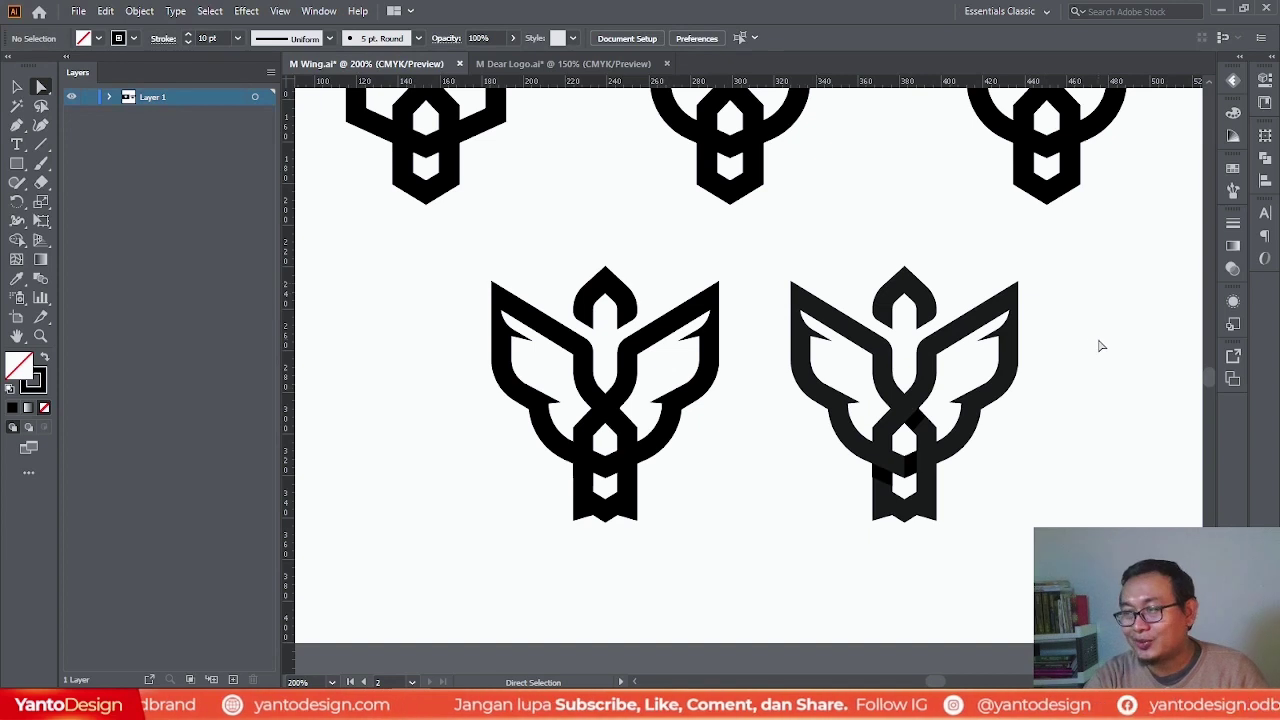
Inspect the finished white bird logo on the black artboard and leave the black background deselected.
{"action": "scroll", "coordinate": [1106, 352], "scroll_direction": "down", "scroll_amount": 3}
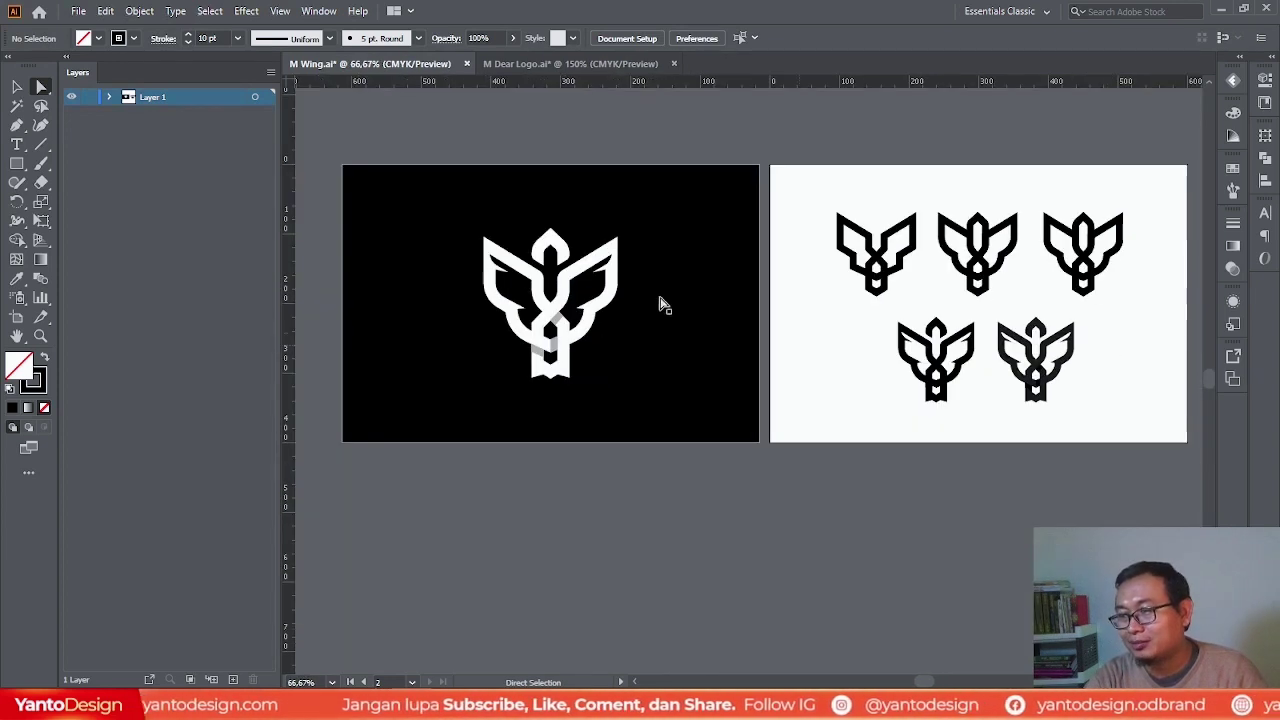
{"action": "scroll", "coordinate": [498, 288], "scroll_direction": "up", "scroll_amount": 2}
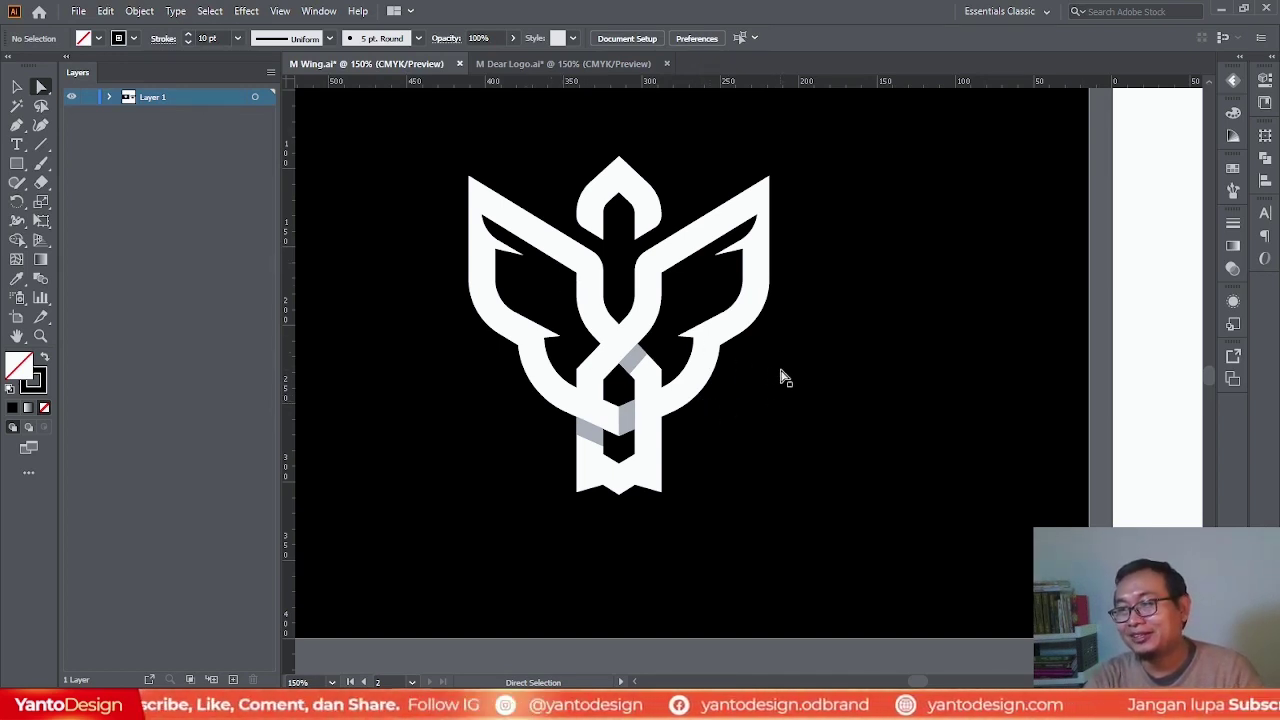
{"action": "scroll", "coordinate": [672, 340], "scroll_direction": "up", "scroll_amount": 1}
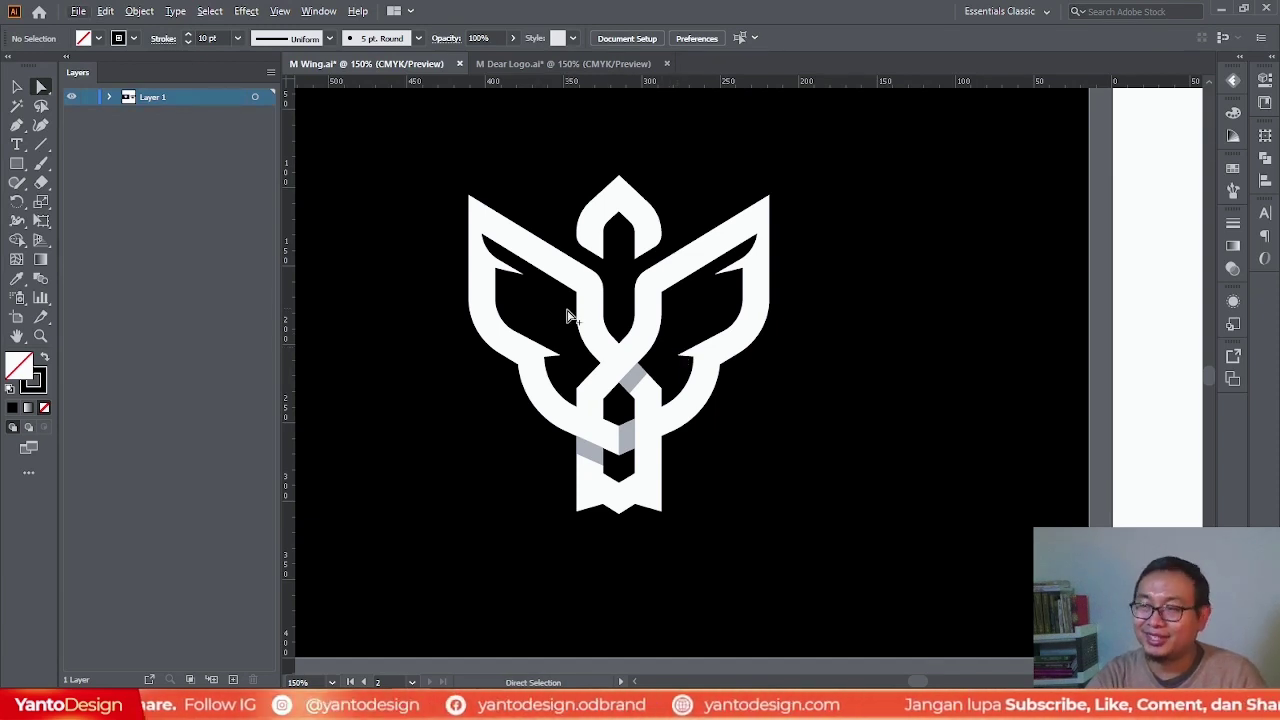
{"action": "scroll", "coordinate": [577, 331], "scroll_direction": "down", "scroll_amount": 1}
{"action": "scroll", "coordinate": [420, 305], "scroll_direction": "up", "scroll_amount": 1}
{"action": "left_click", "coordinate": [527, 182]}
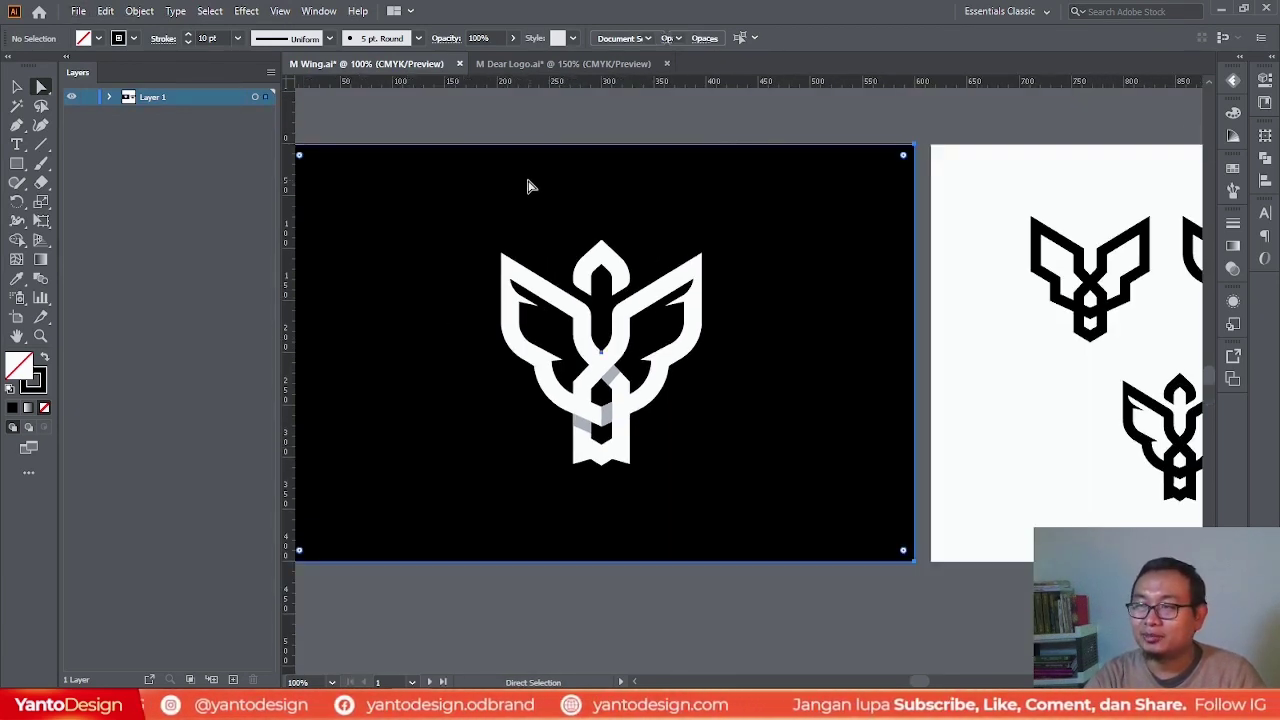
{"action": "left_click", "coordinate": [749, 117]}
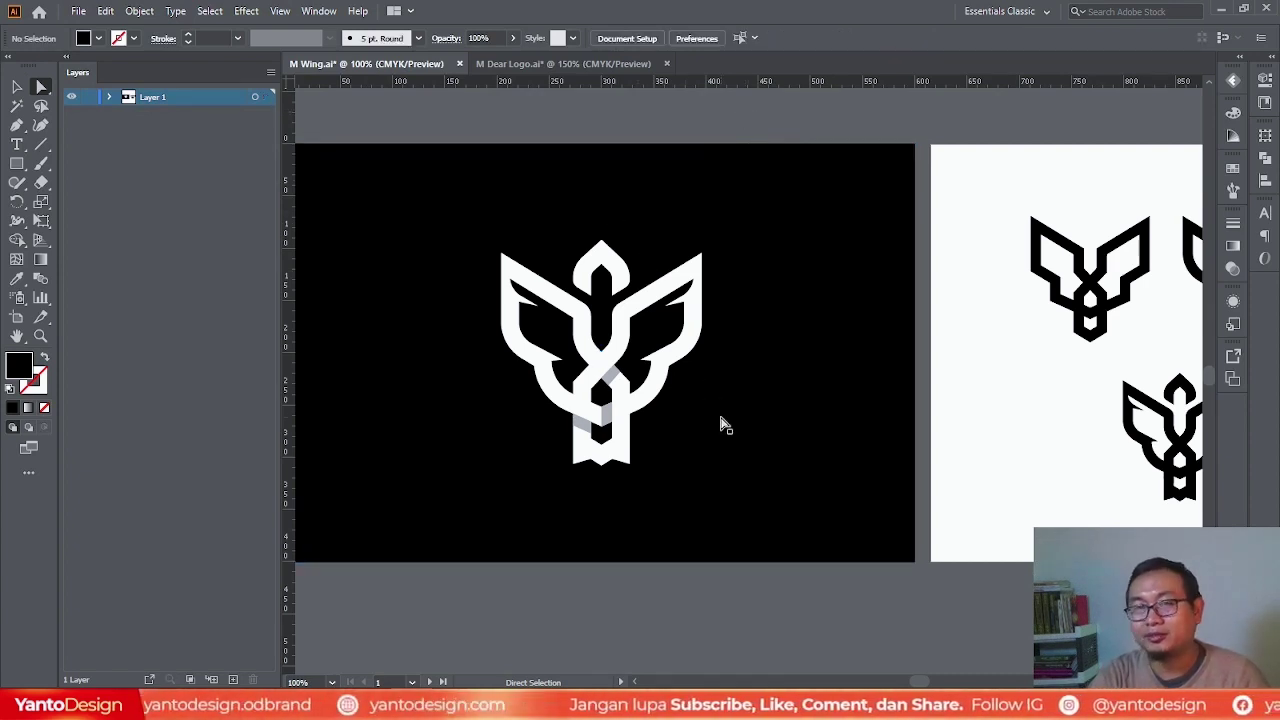